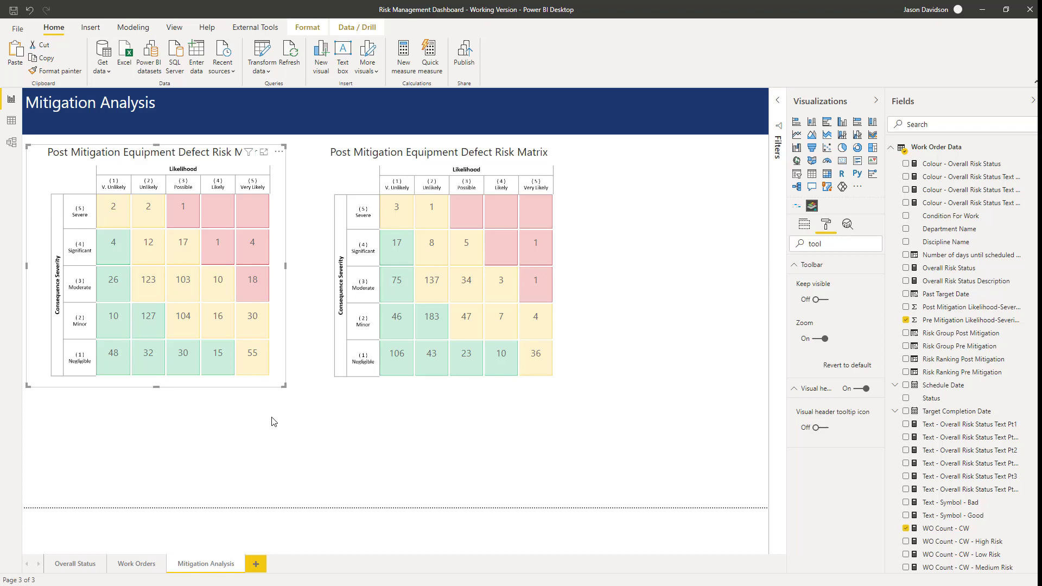
Step: Insert a new clustered column chart on blank canvas below the left matrix
mouse_move(274, 323)
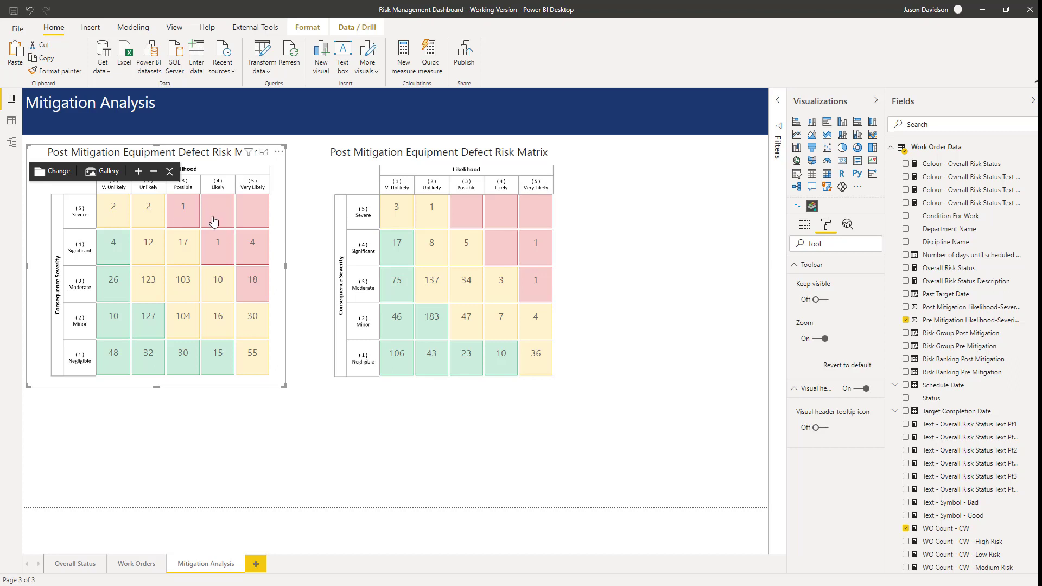
mouse_move(252, 223)
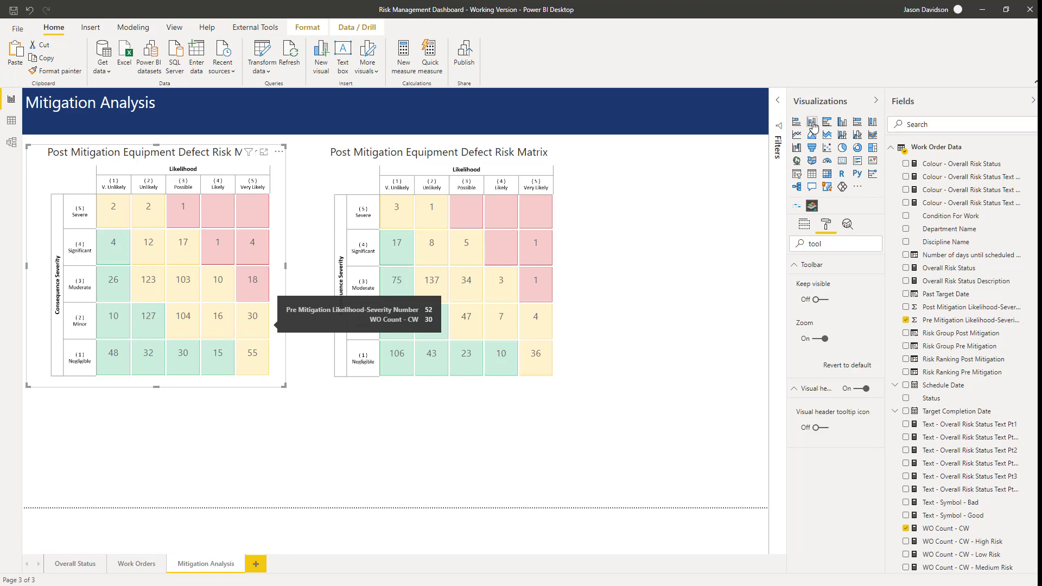
click(321, 436)
click(811, 122)
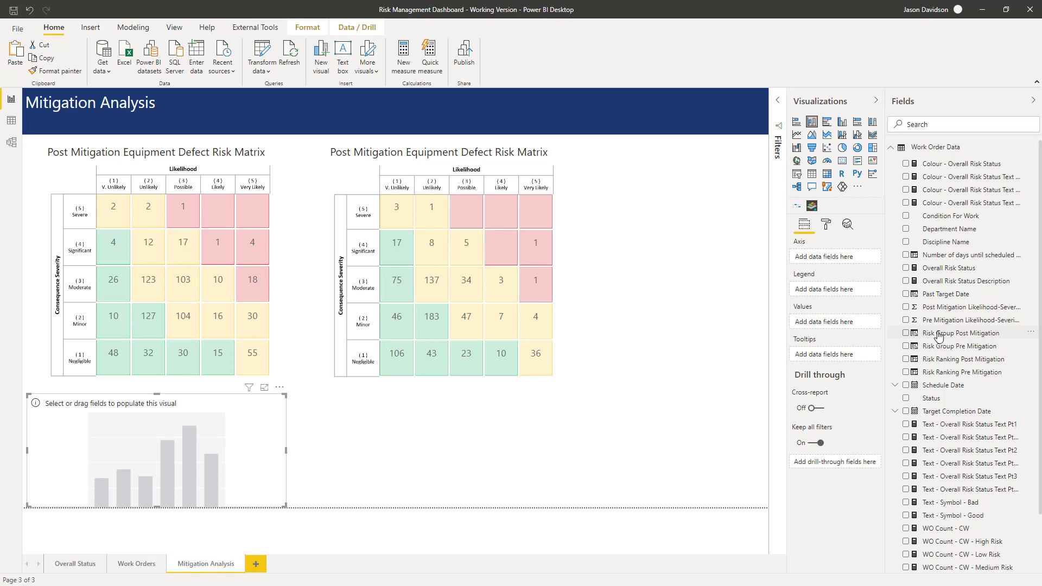
Step: Put Risk Group Pre Mitigation on the chart's axis and WO Count - CW in its values
click(939, 333)
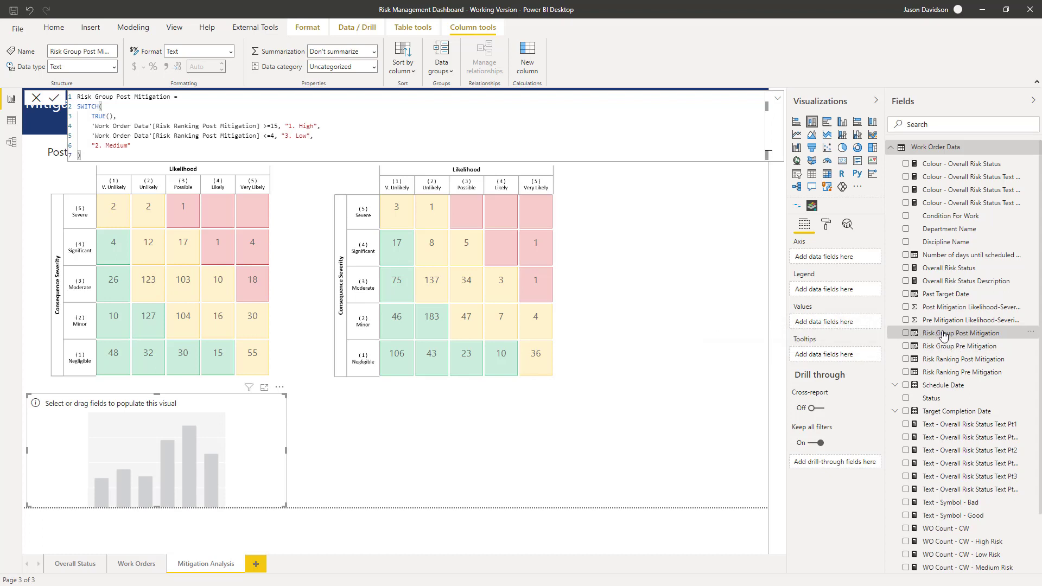
drag(949, 352, 840, 256)
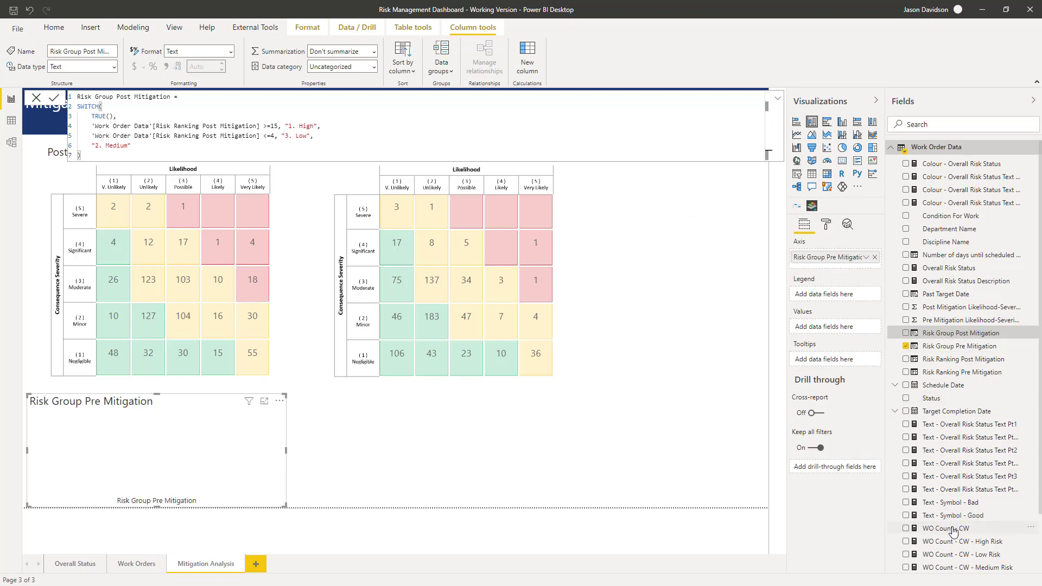
drag(951, 528, 847, 326)
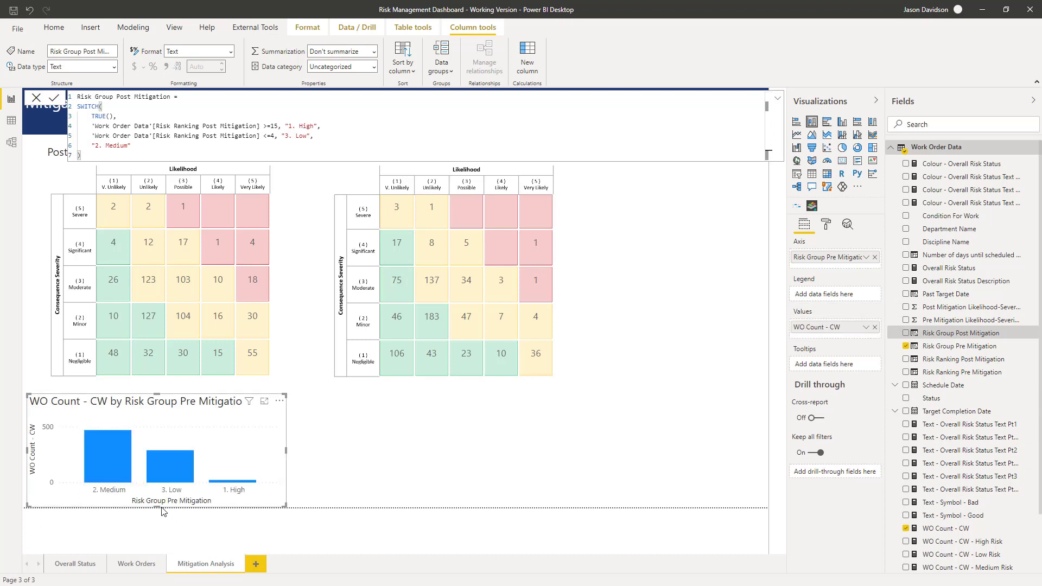
Step: Sort the chart ascending by risk group so columns run 3. Low, 2. Medium, 1. High
click(279, 402)
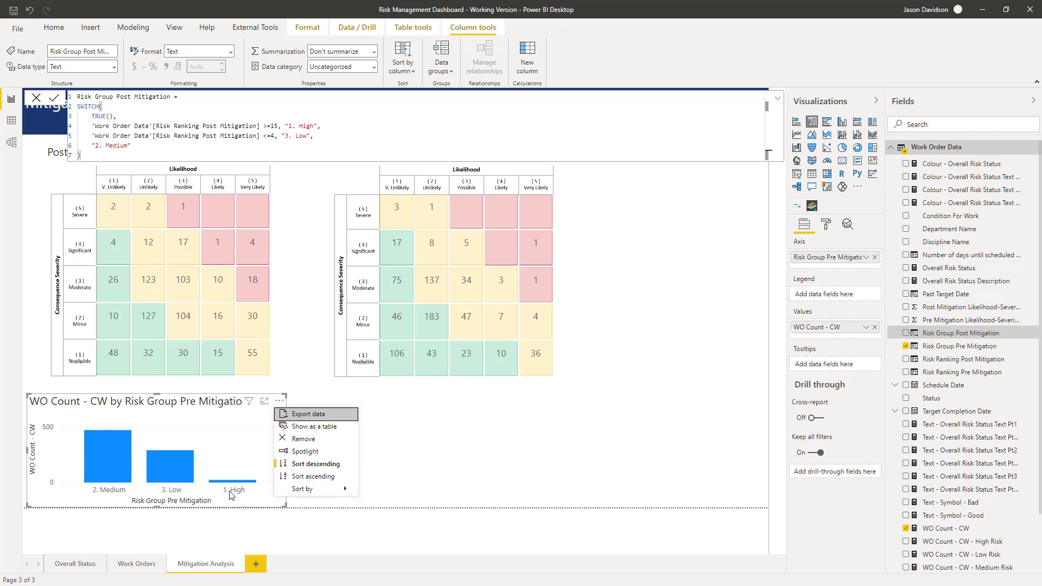
mouse_move(358, 487)
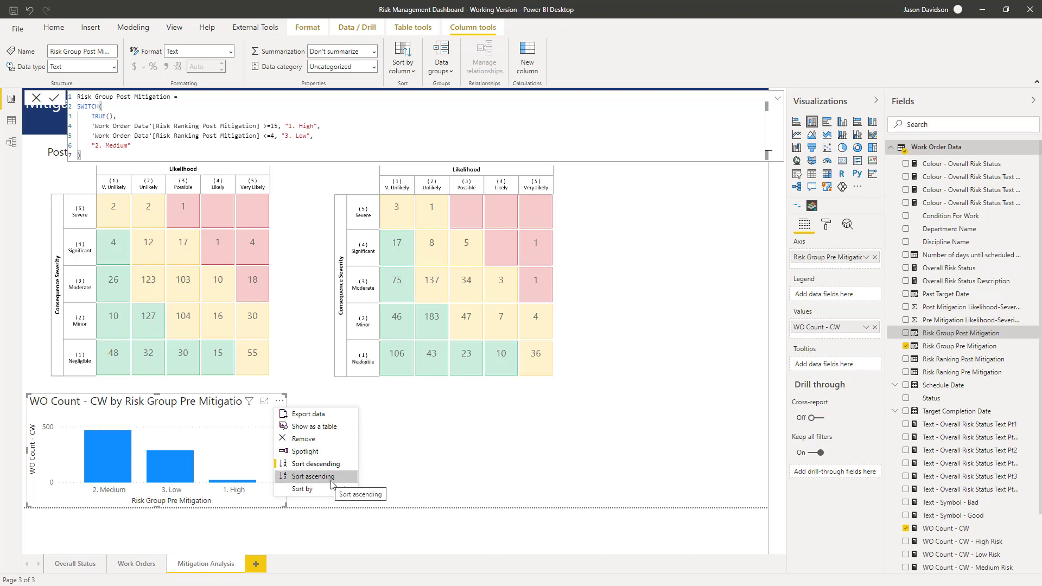
click(395, 491)
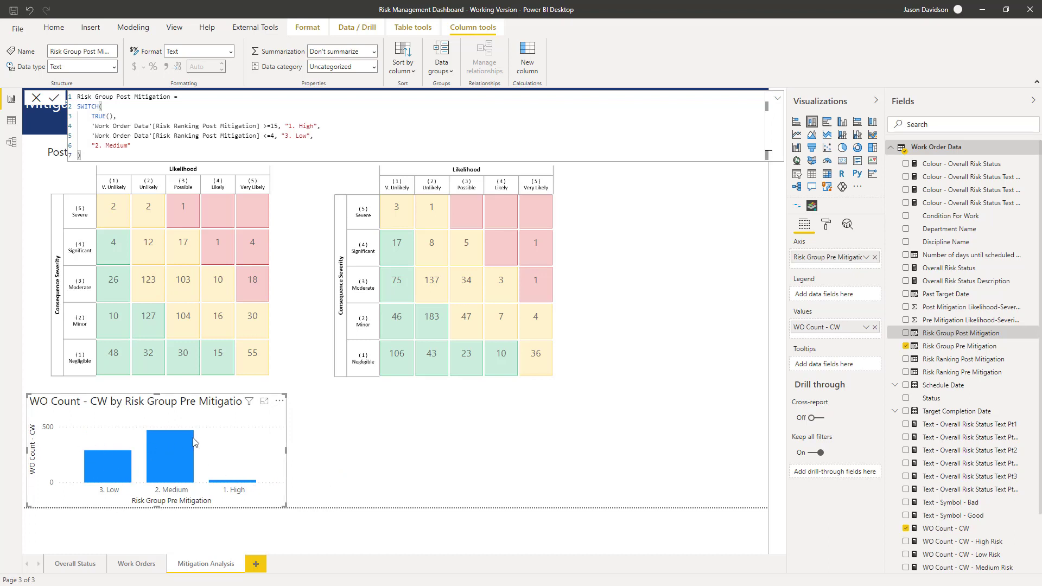
mouse_move(195, 442)
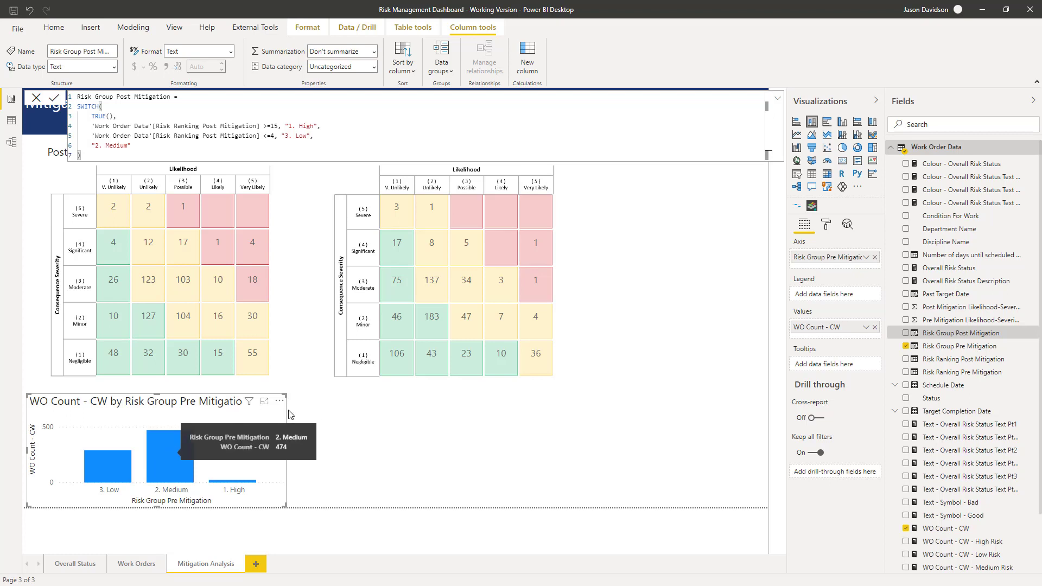
click(298, 415)
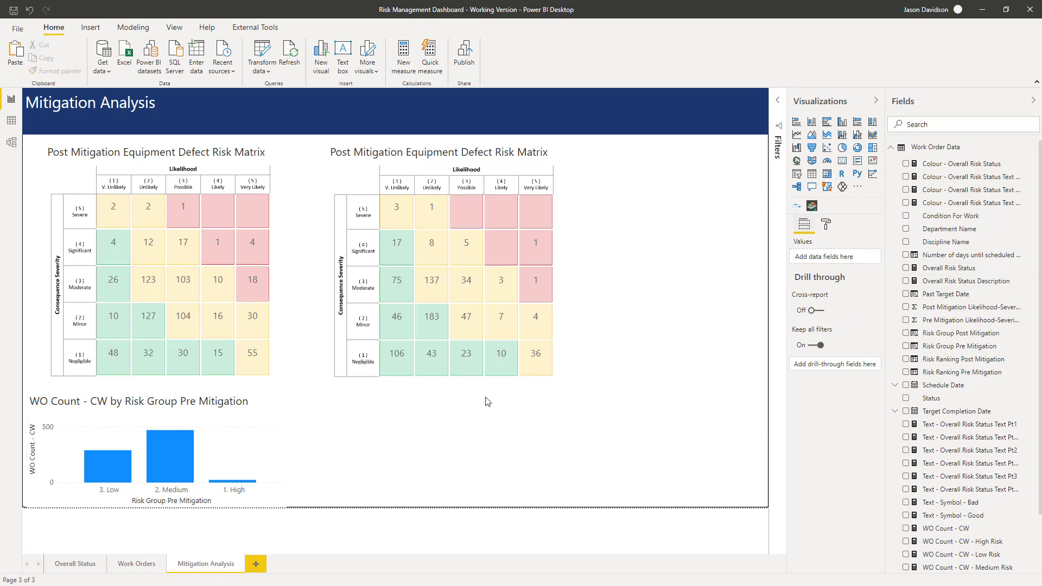
Step: Turn on data labels so the Pre Mitigation columns show 292, 474 and 24
click(282, 449)
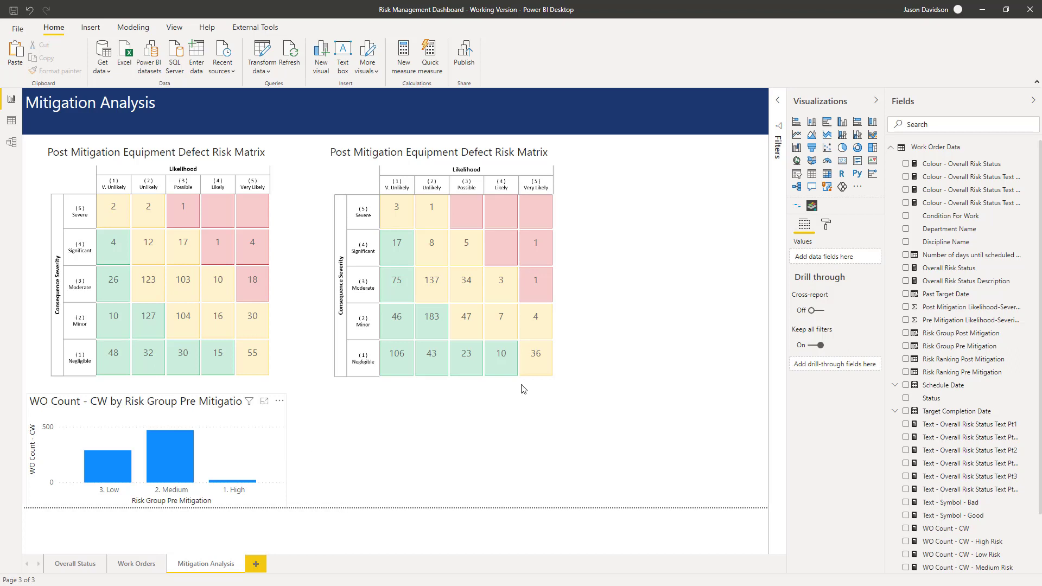
click(825, 225)
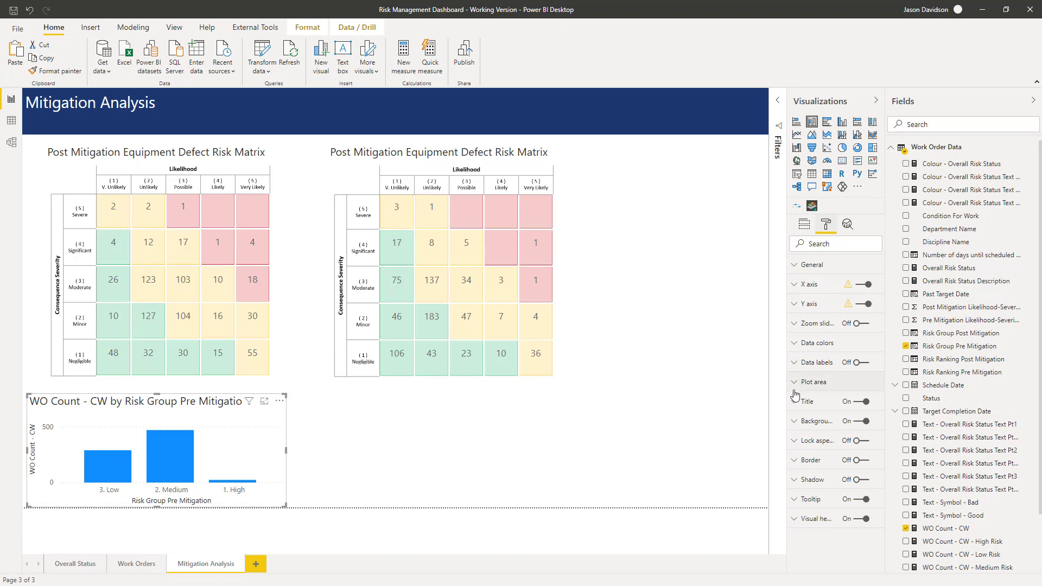
click(855, 362)
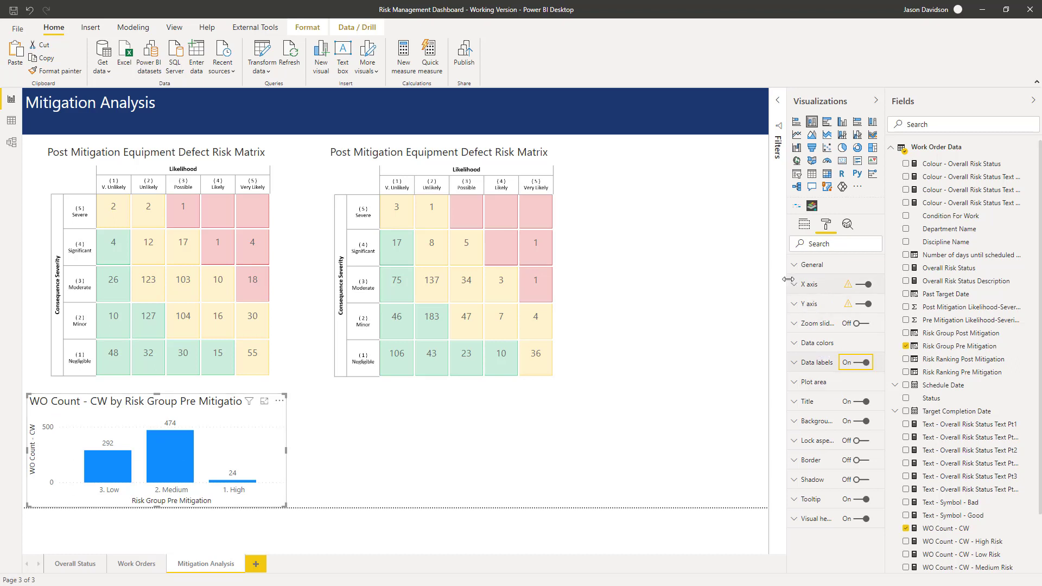
Step: Hide the chart's Y axis and its WO Count - CW axis title
click(867, 306)
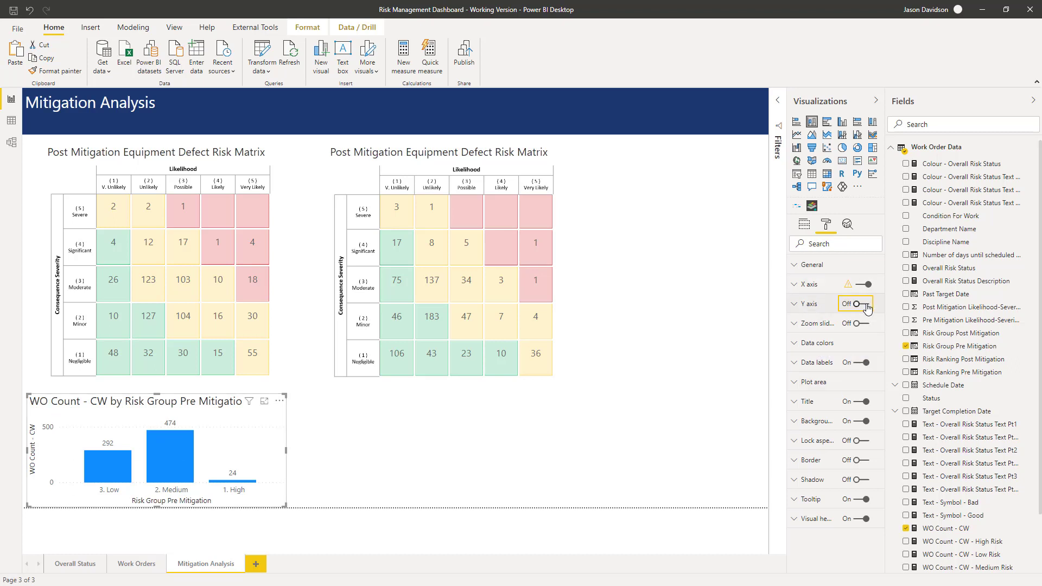
click(793, 304)
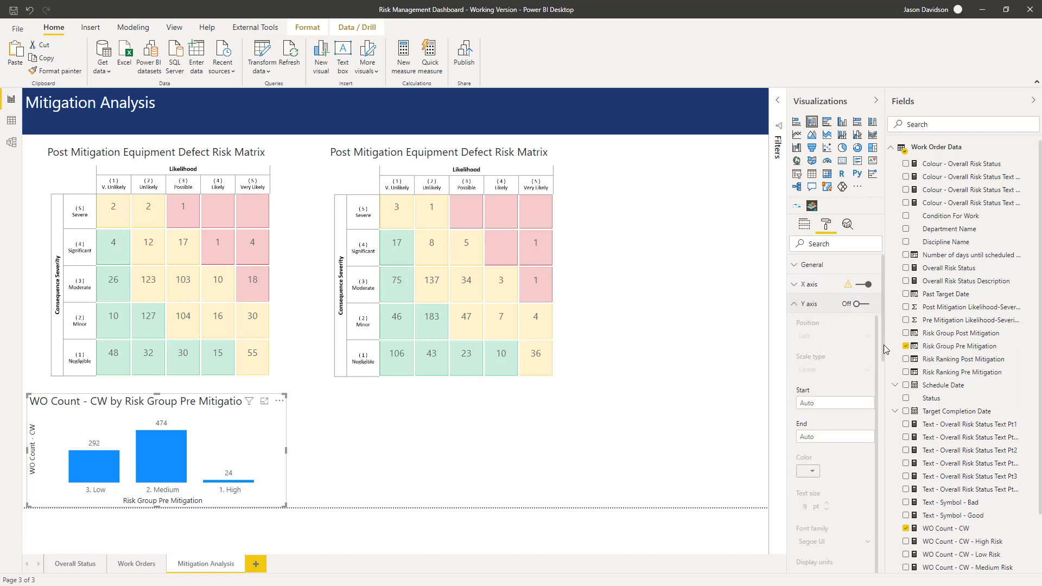
scroll(883, 345, down, 4)
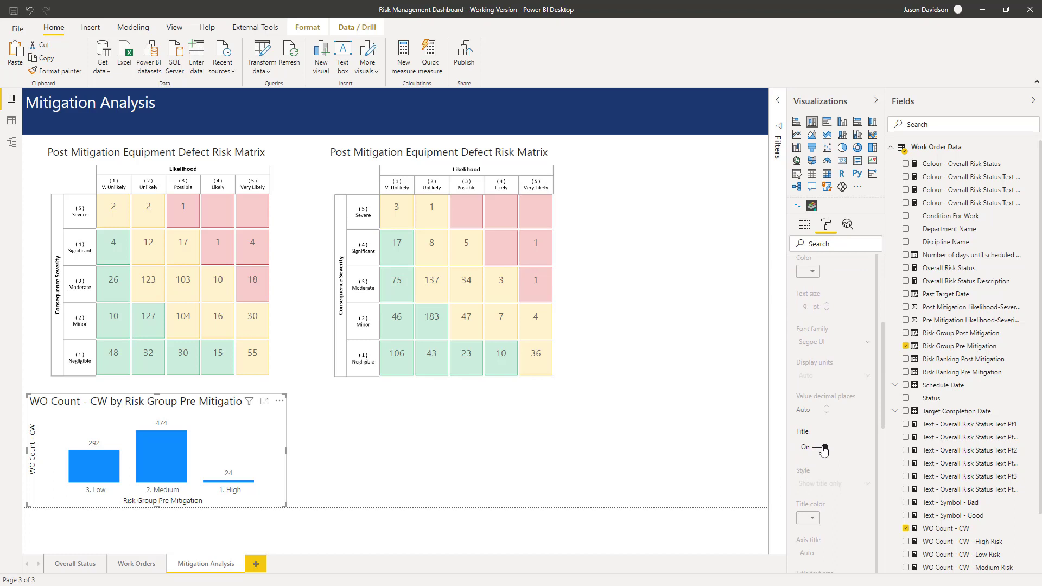
click(822, 448)
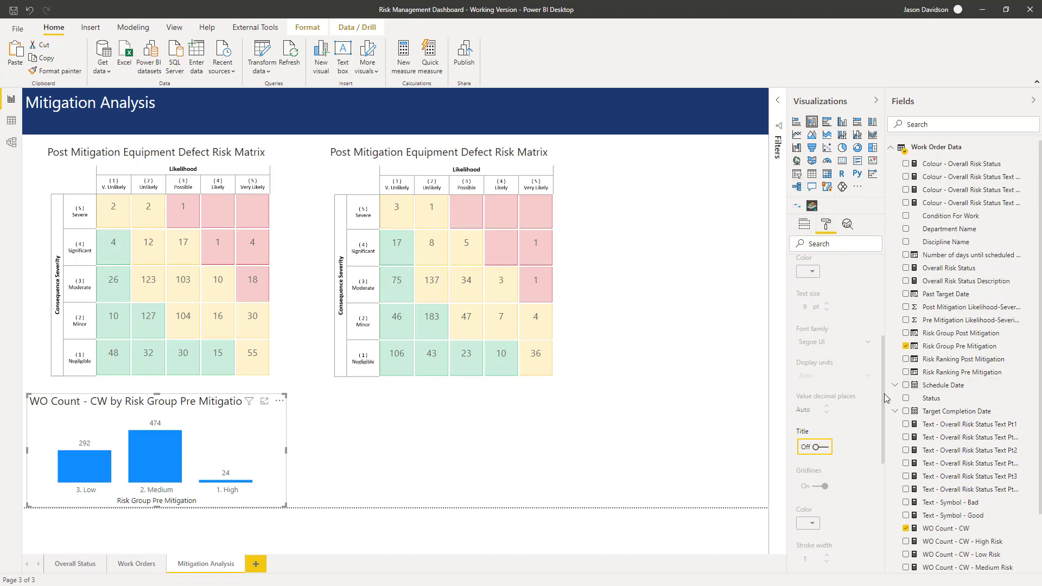
Step: Replace the chart title text with 'Pre Mitigation - Defect by Risk Group'
drag(888, 389, 895, 301)
click(798, 307)
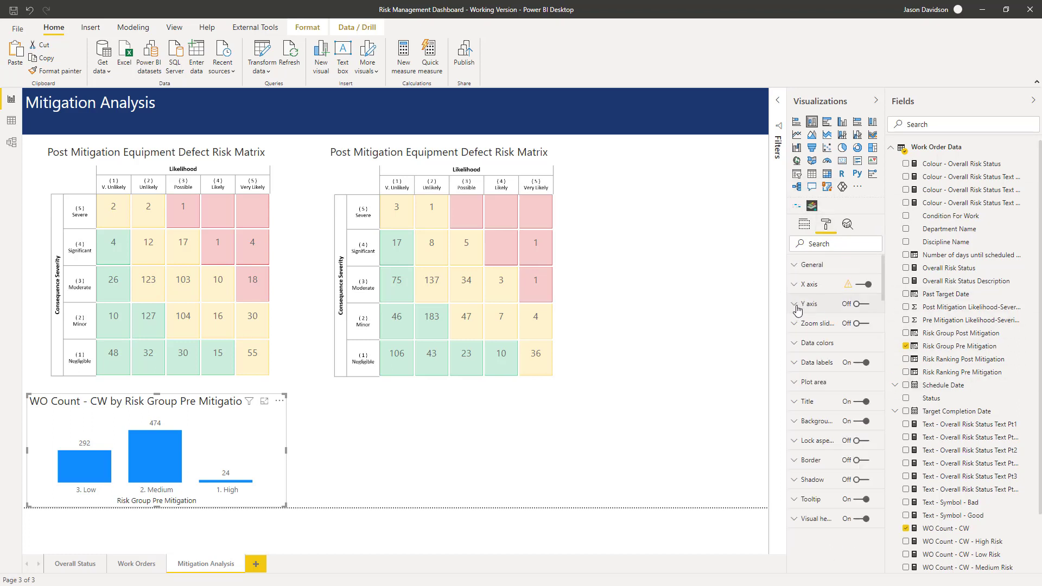
click(794, 401)
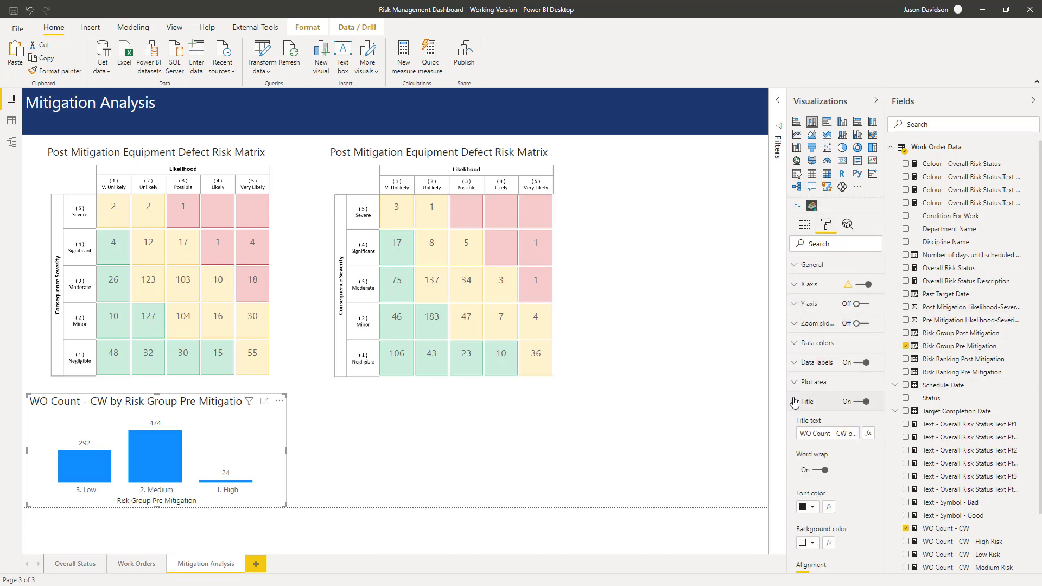
click(801, 436)
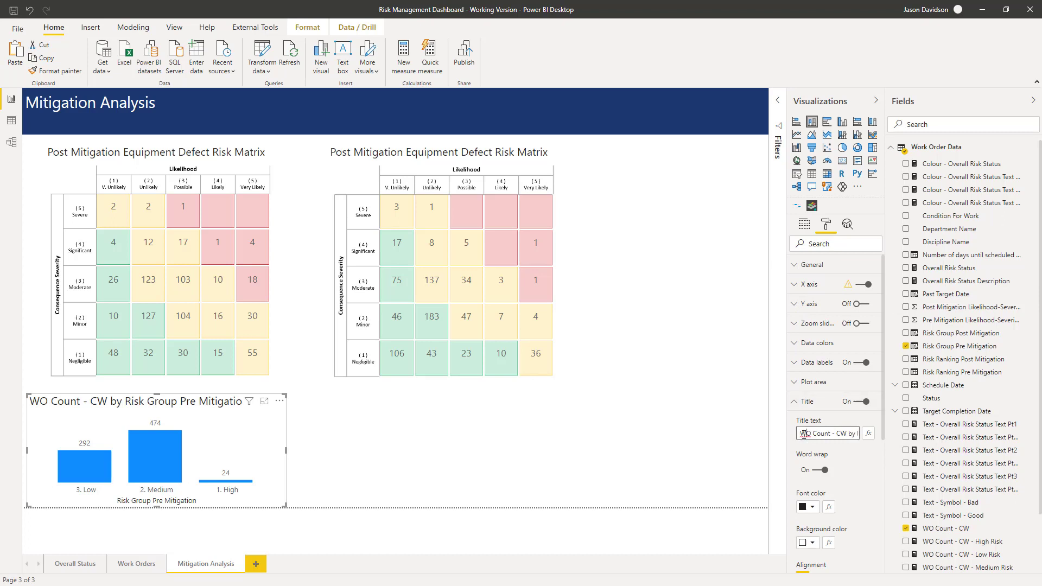
drag(804, 434, 896, 439)
text(Pre Miti)
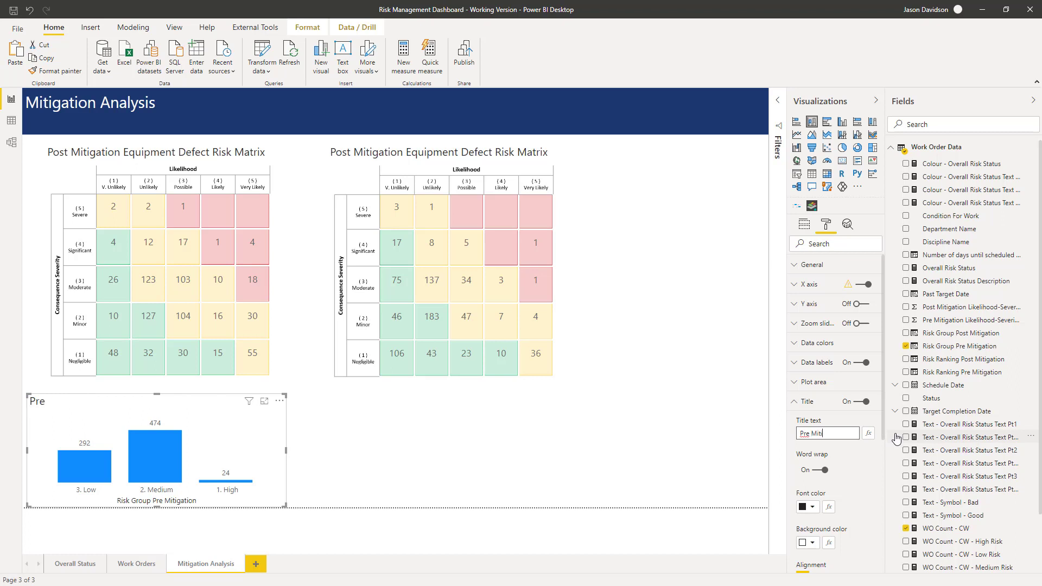
text(gation - Defect by)
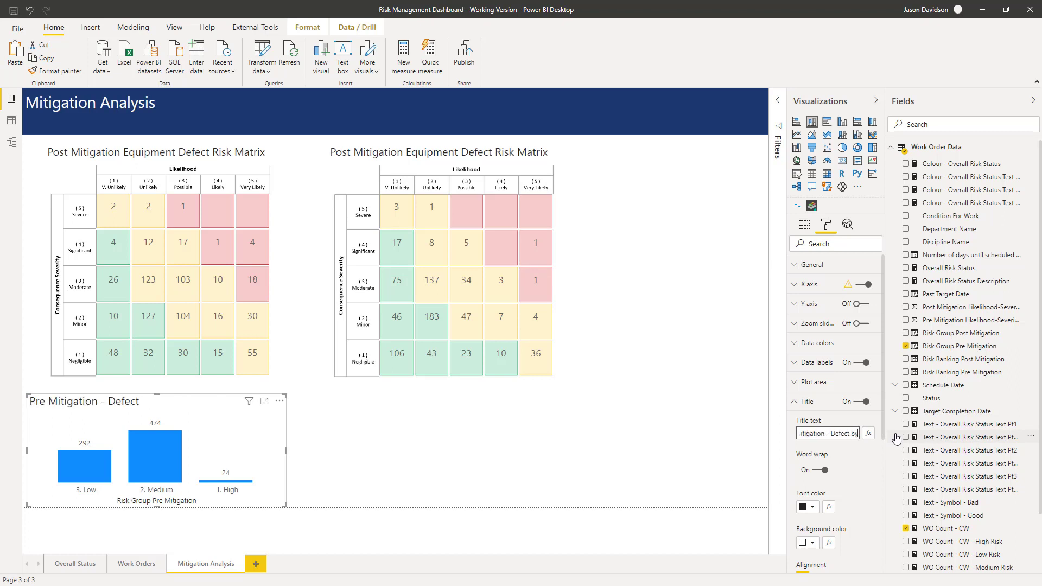
text( Risk Group)
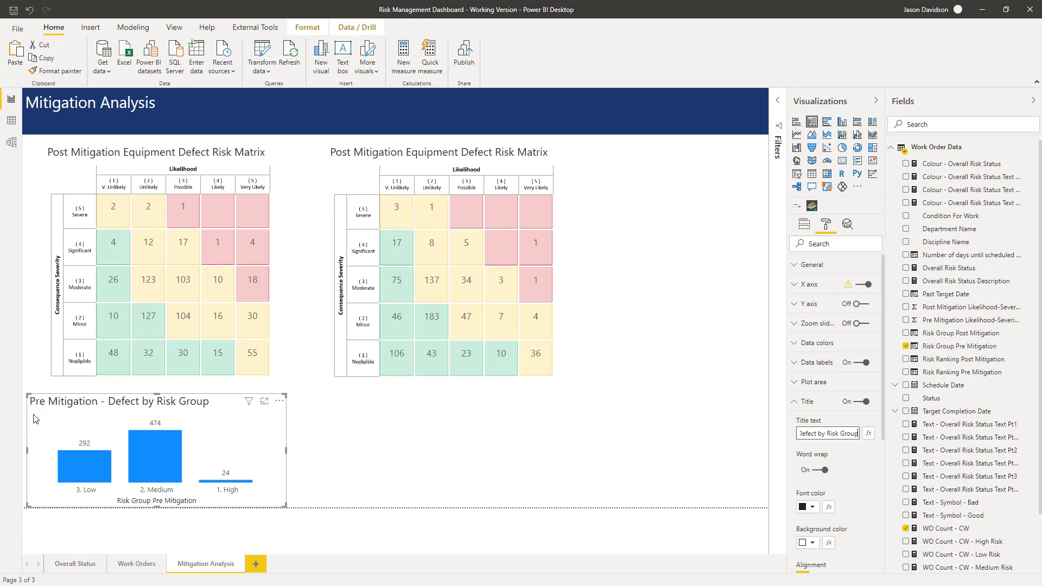
Step: Centre the Pre Mitigation chart title
mouse_move(26, 455)
mouse_down()
mouse_move(53, 452)
mouse_move(34, 446)
mouse_up()
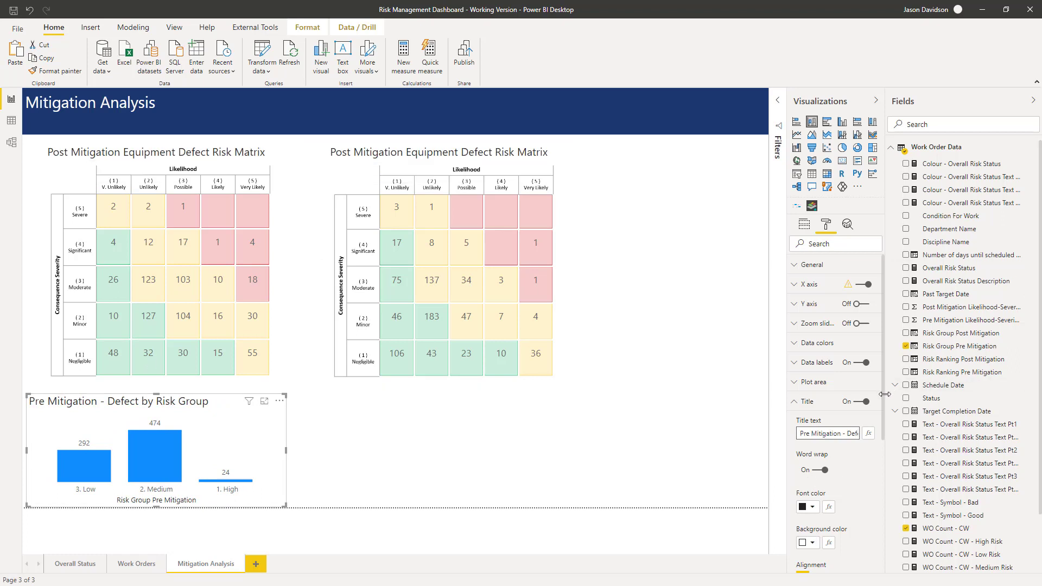
scroll(835, 451, down, 3)
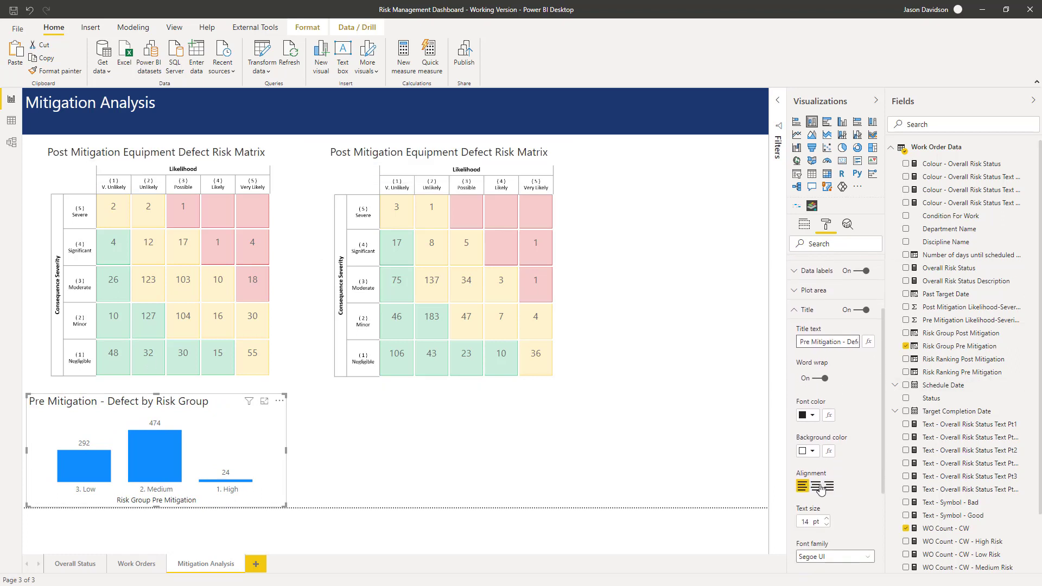
click(819, 488)
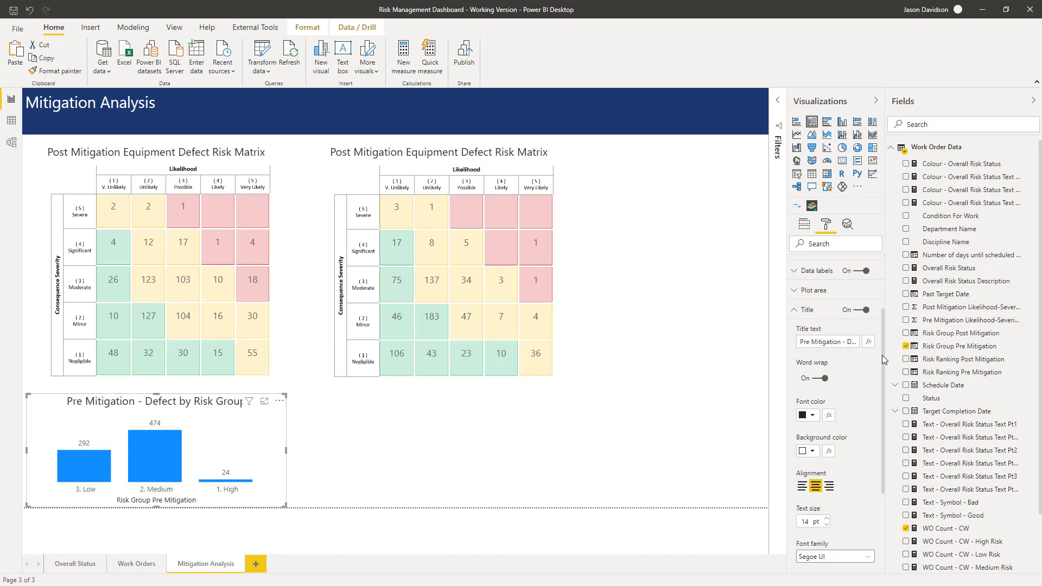
scroll(846, 358, down, 1)
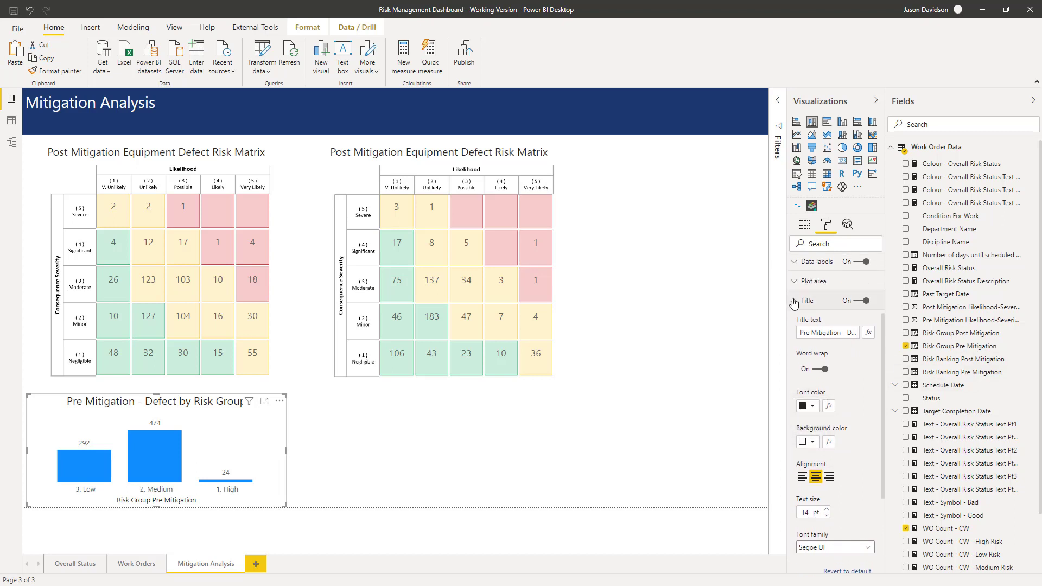
click(794, 301)
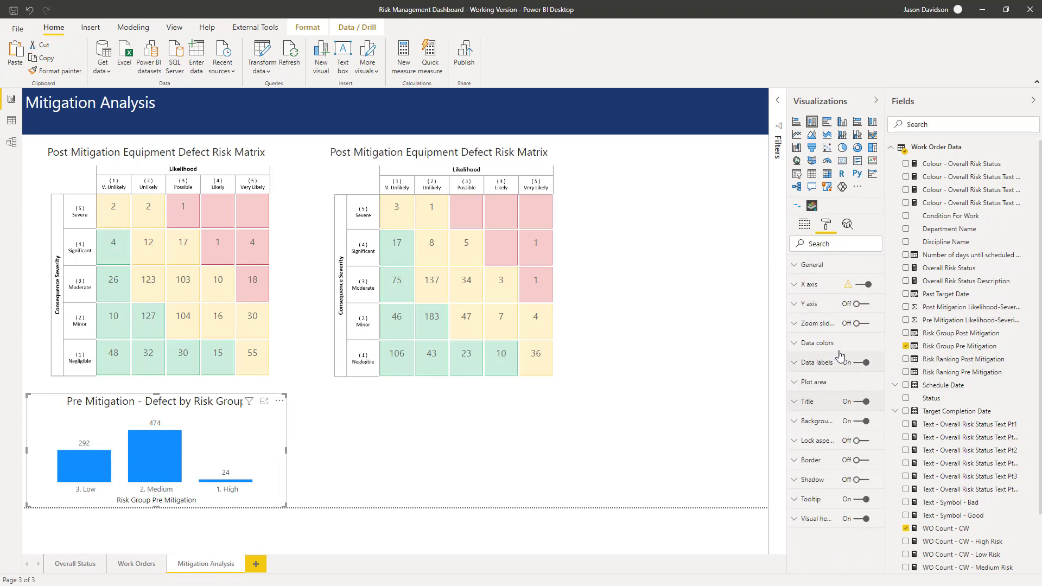
Step: Switch off the X-axis title, keeping the 3. Low, 2. Medium, 1. High labels
click(866, 285)
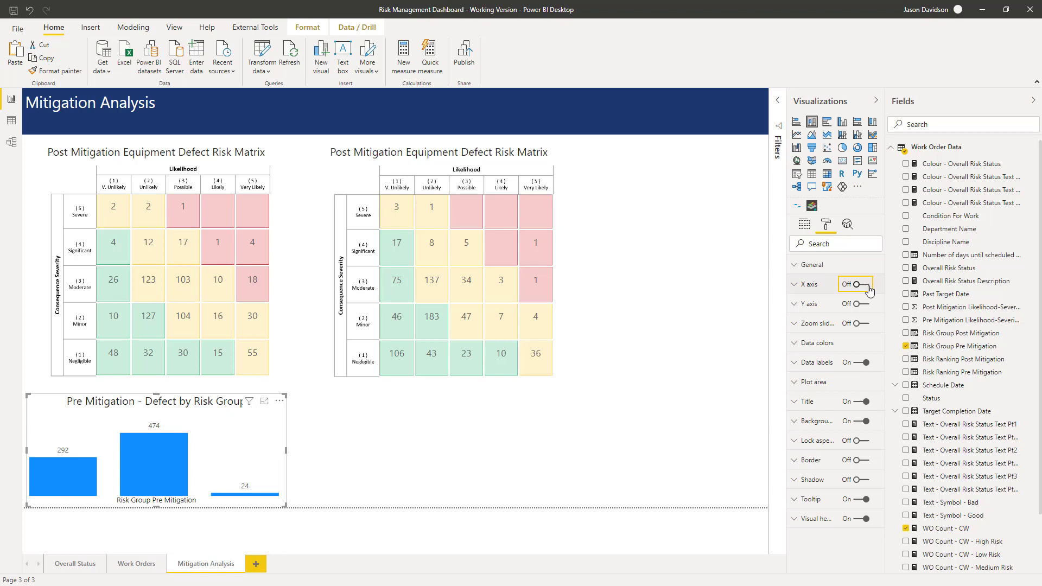
click(858, 285)
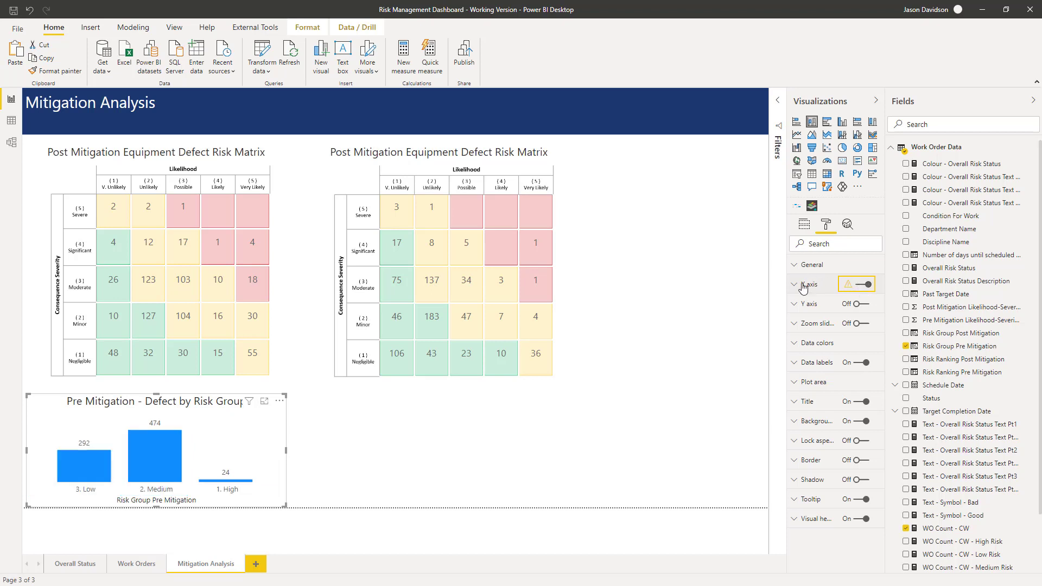
click(796, 284)
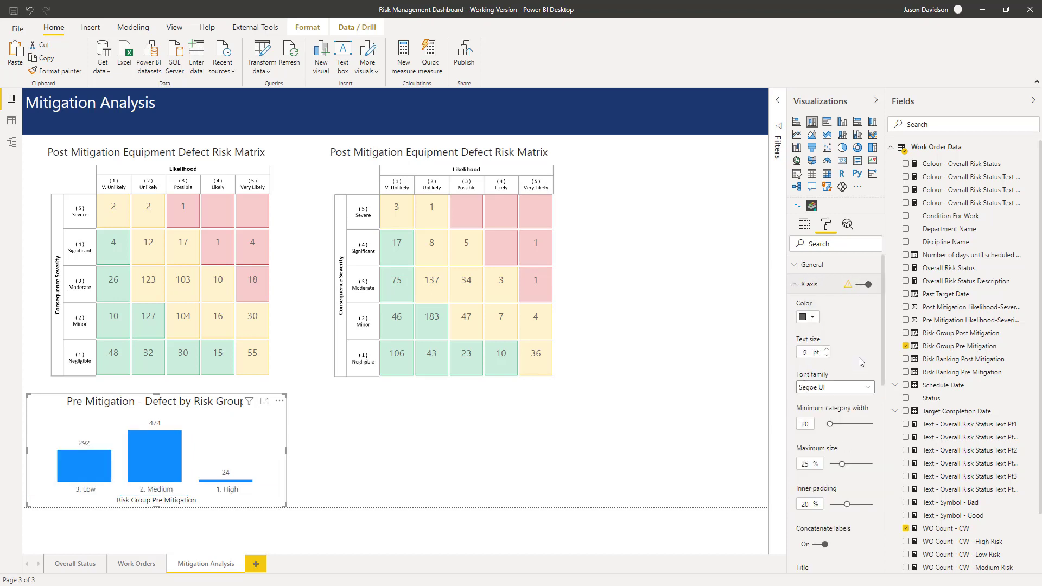
drag(882, 336, 889, 454)
scroll(818, 327, up, 2)
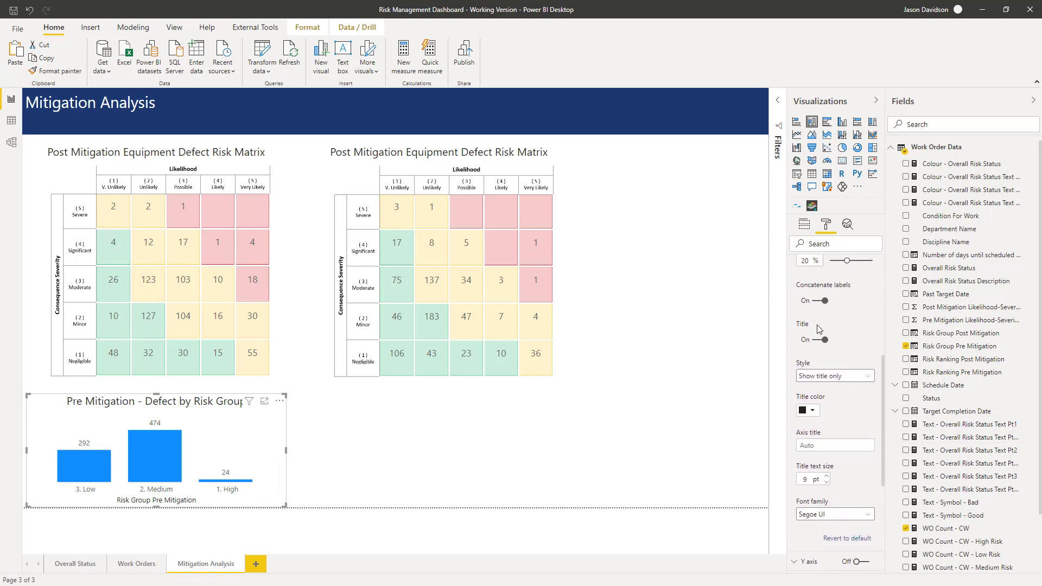
click(824, 340)
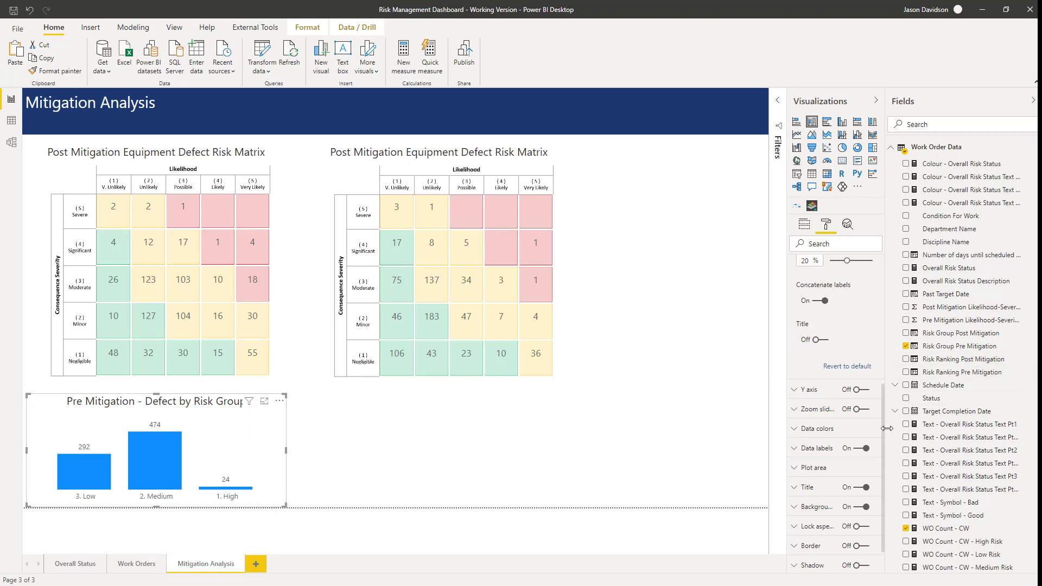
Step: Turn on Show all data colours and set 3. Low to pale green CCEFDC
scroll(885, 441, up, 5)
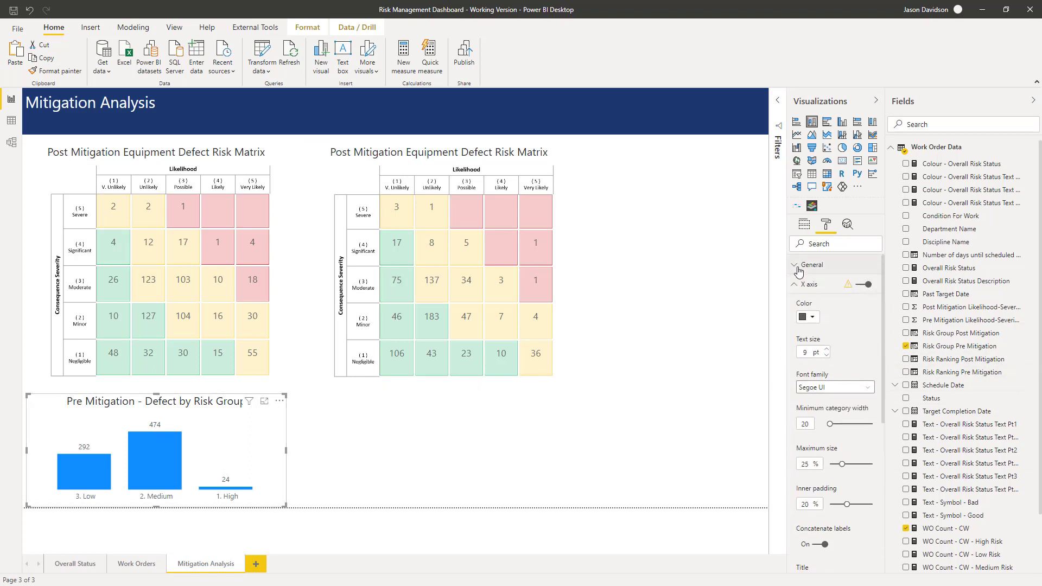
click(798, 289)
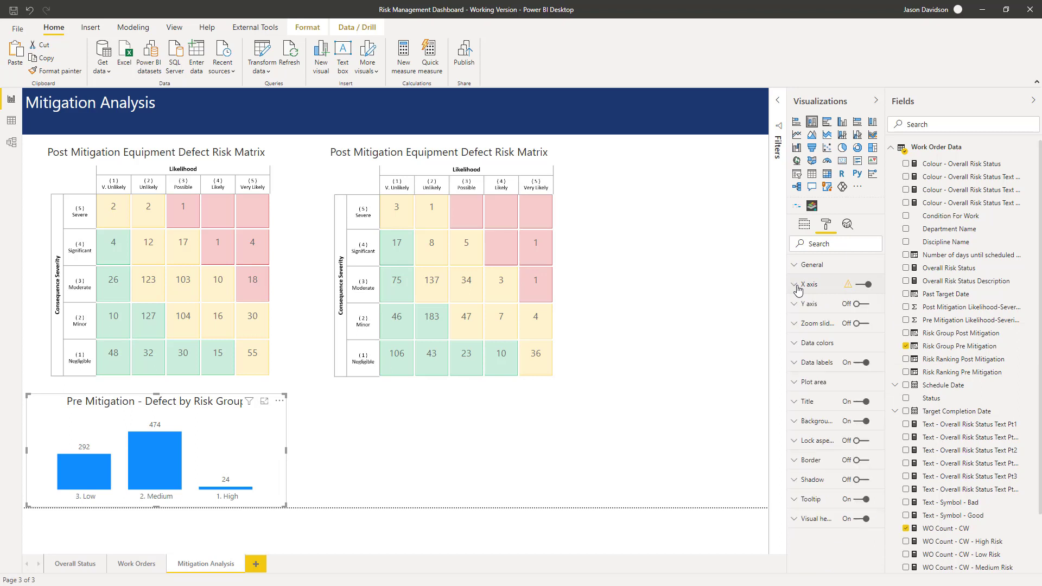
click(805, 344)
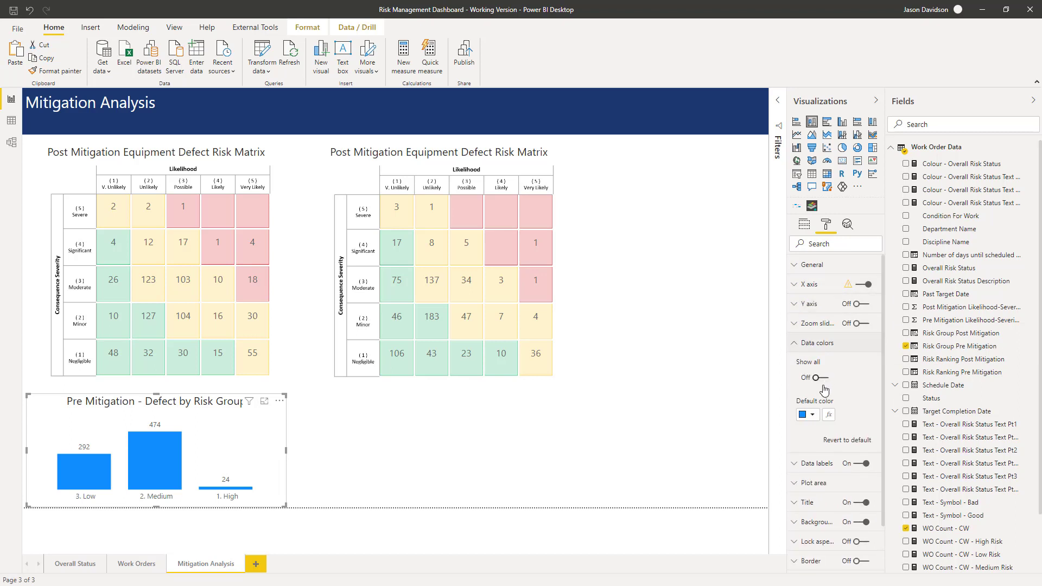
click(813, 422)
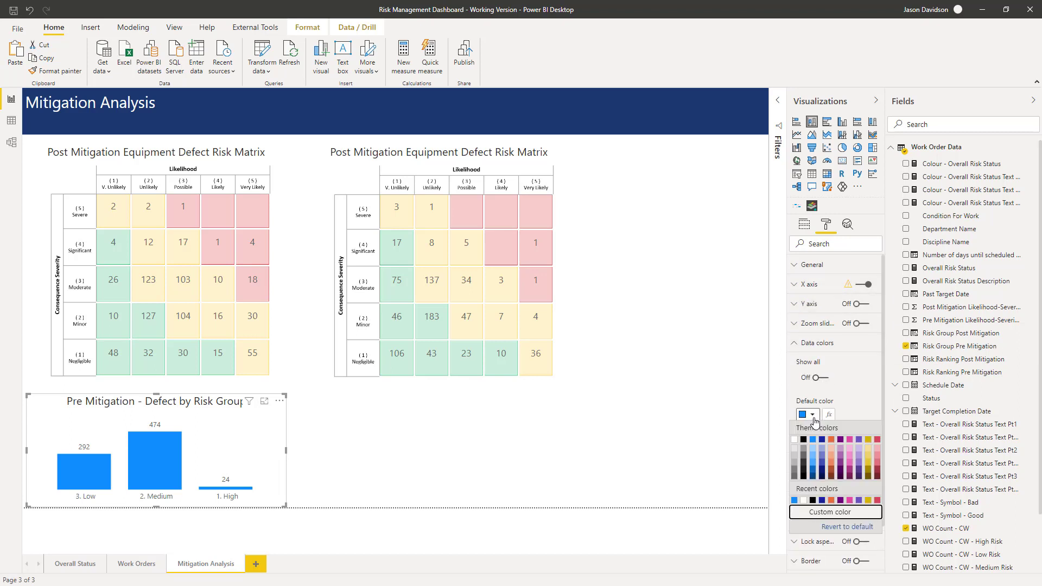
click(817, 378)
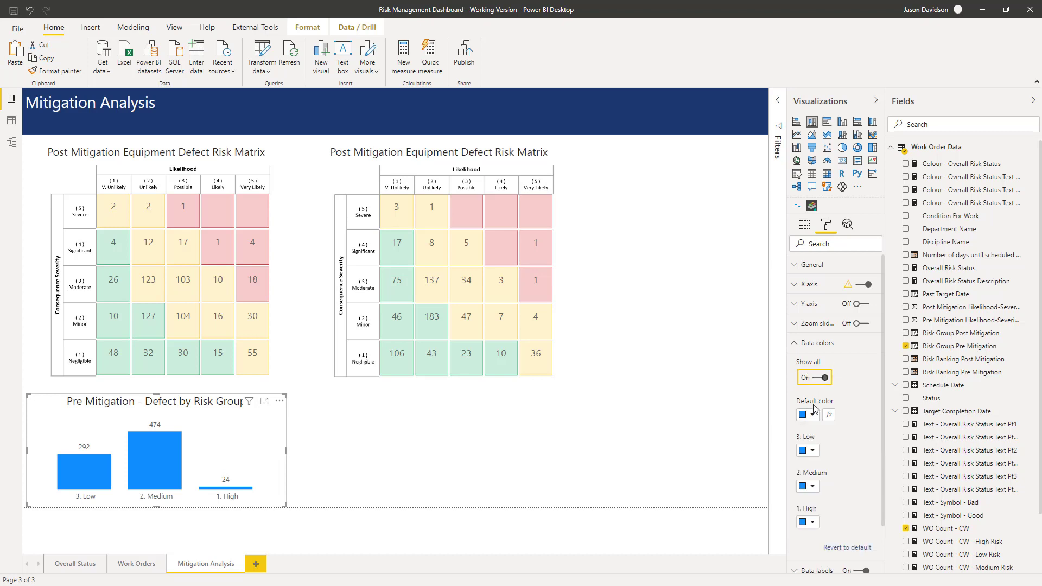
click(812, 451)
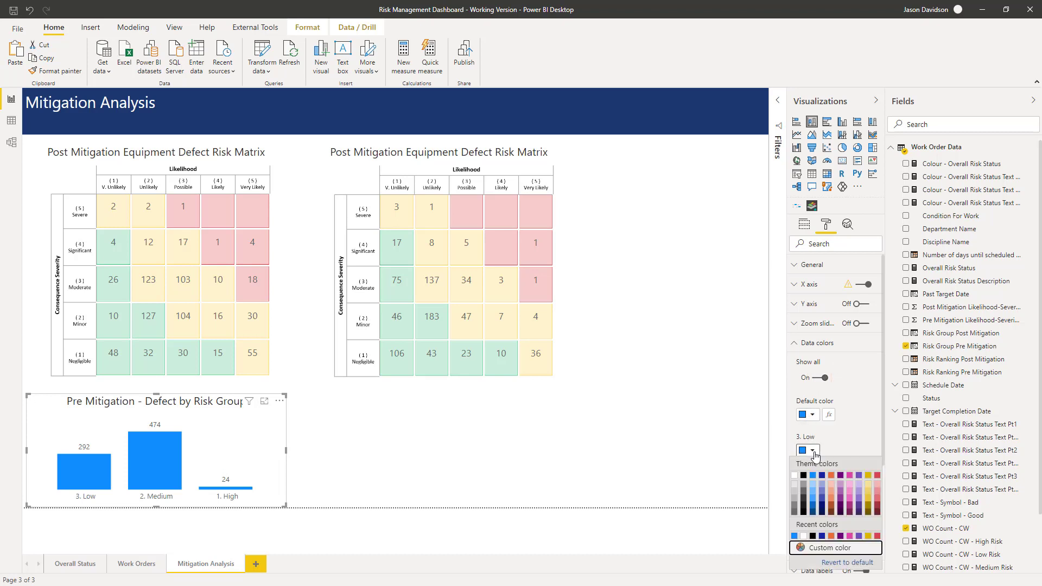
click(818, 548)
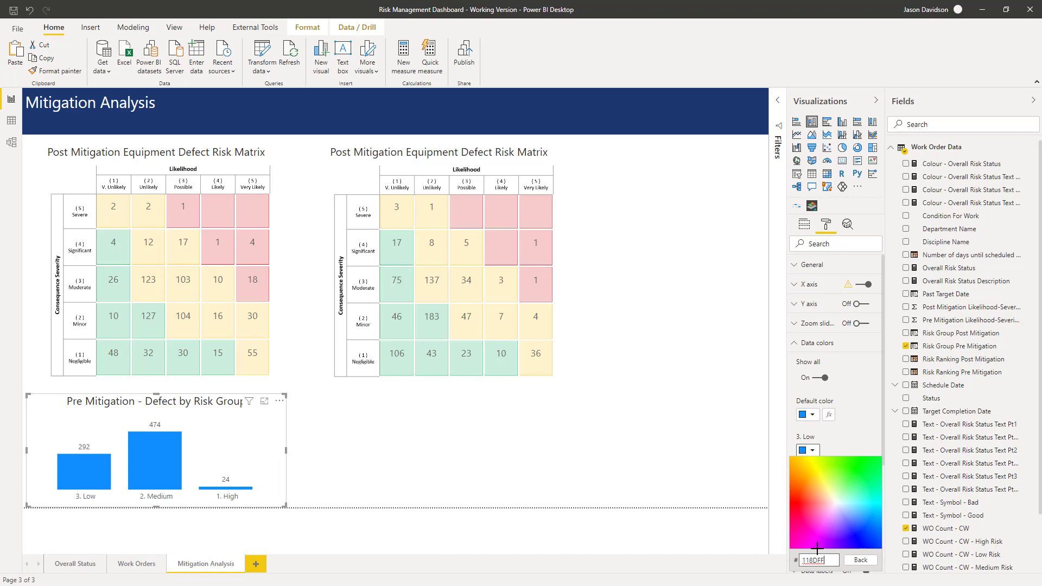
key(BackSpace)
key(BackSpace)
key(BackSpace)
key(BackSpace)
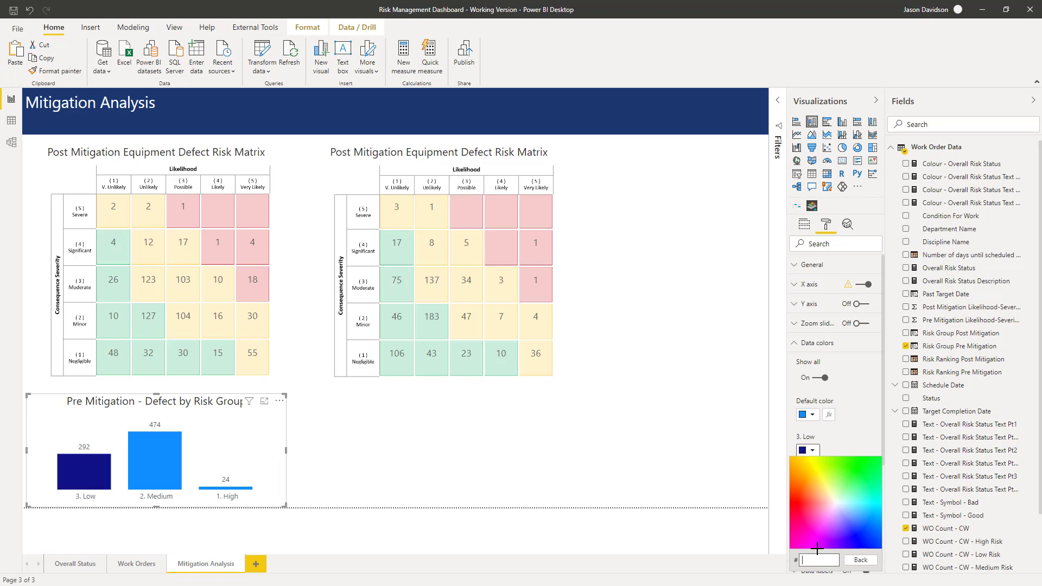
text(CCEFD)
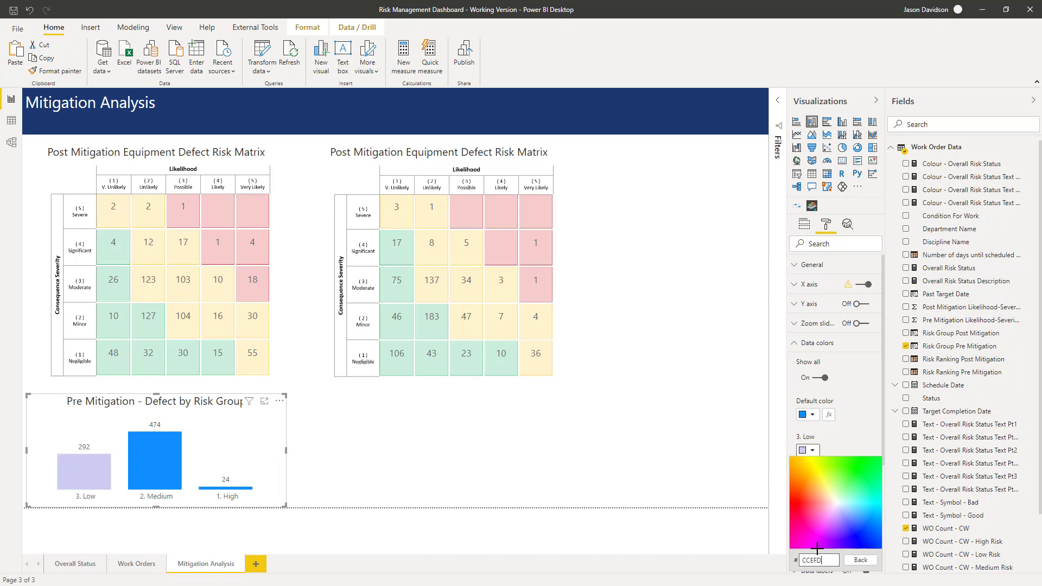
text(C)
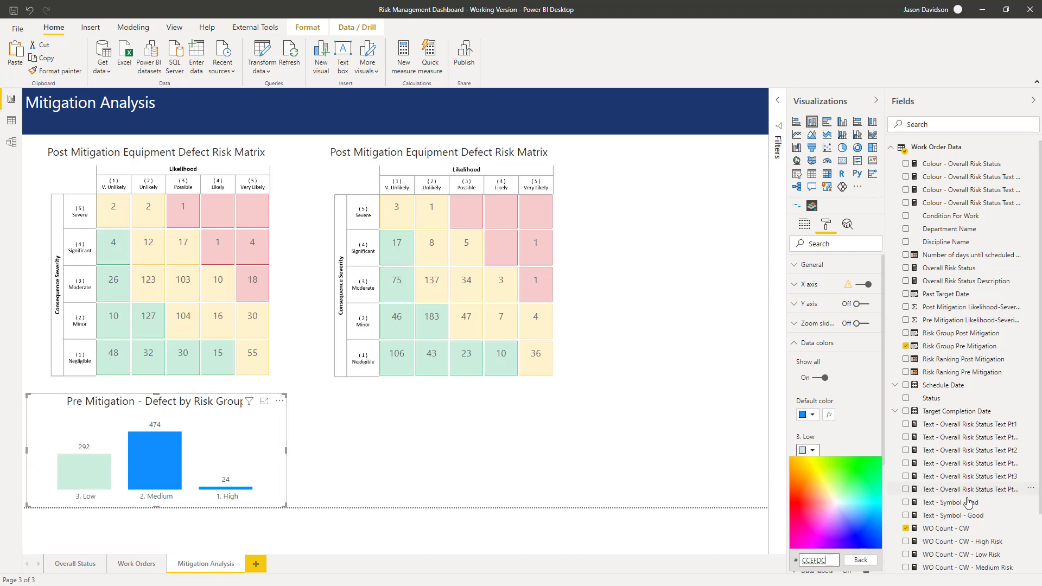
click(842, 434)
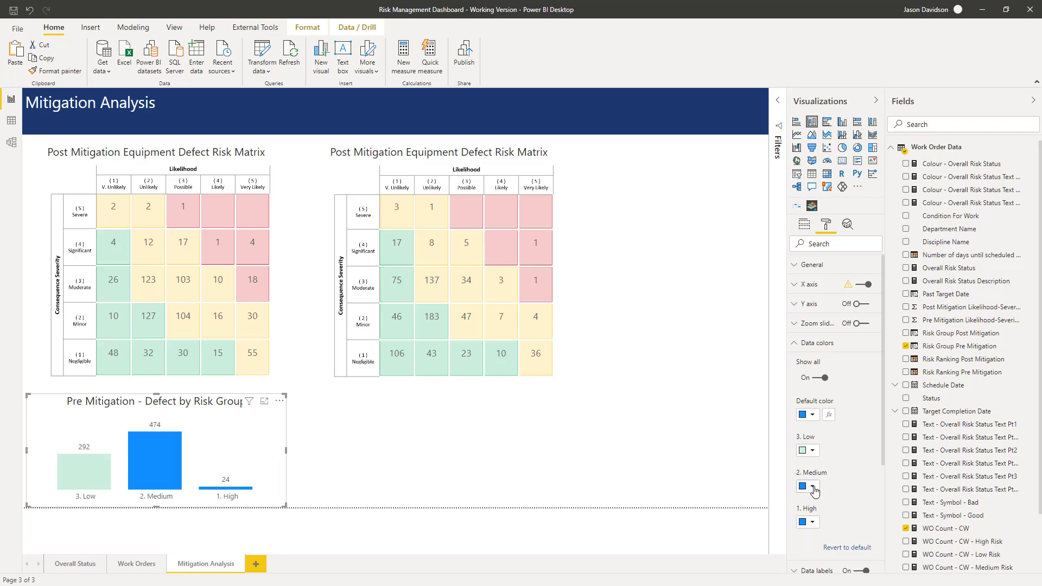
Step: Set 2. Medium to pale yellow FFF2CC and 1. High to pale pink F5CCCC
click(814, 487)
click(839, 461)
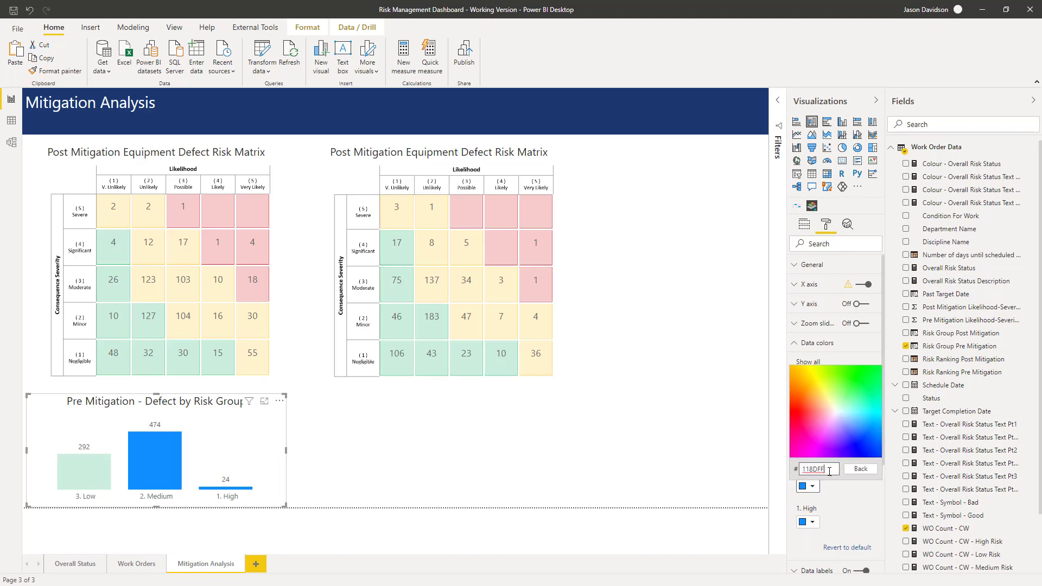
double_click(805, 471)
text(FFF)
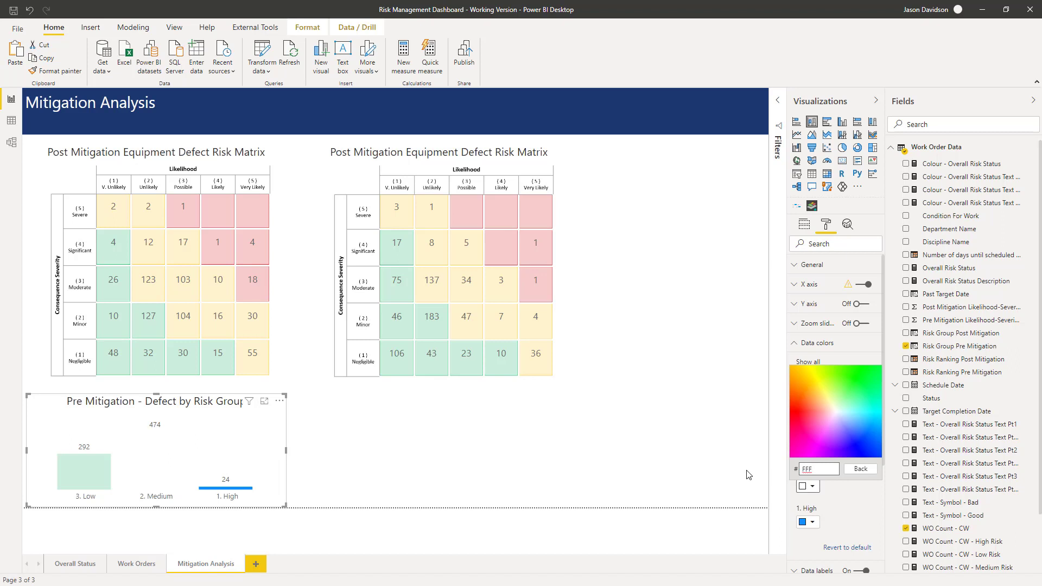
text(2CC)
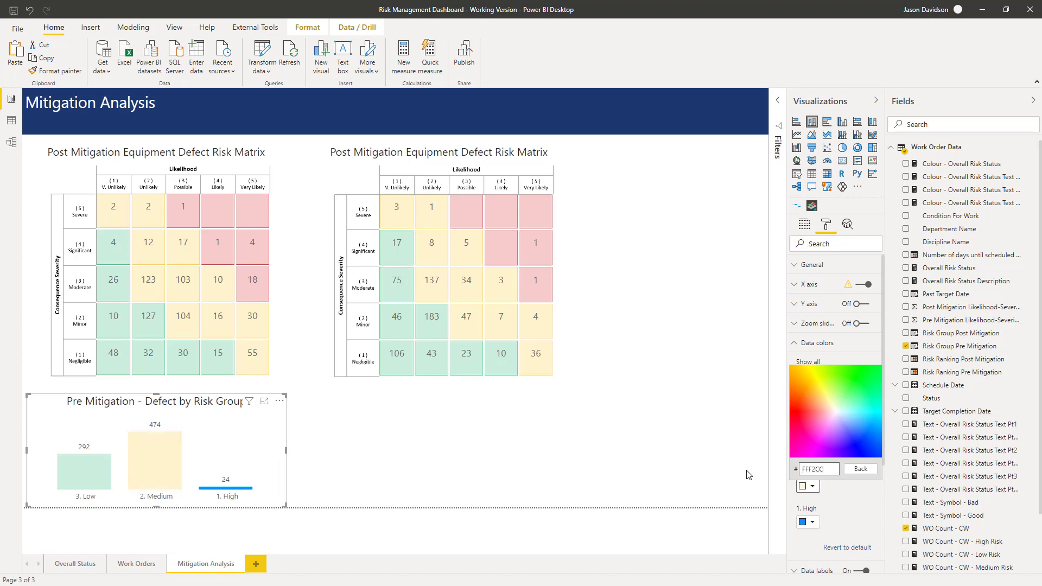
key(Return)
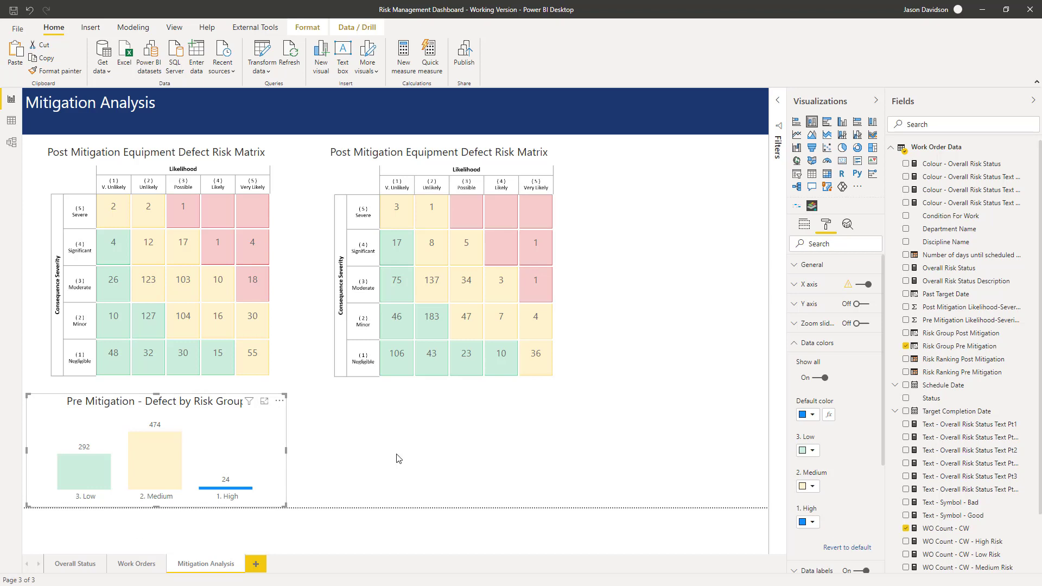
click(813, 522)
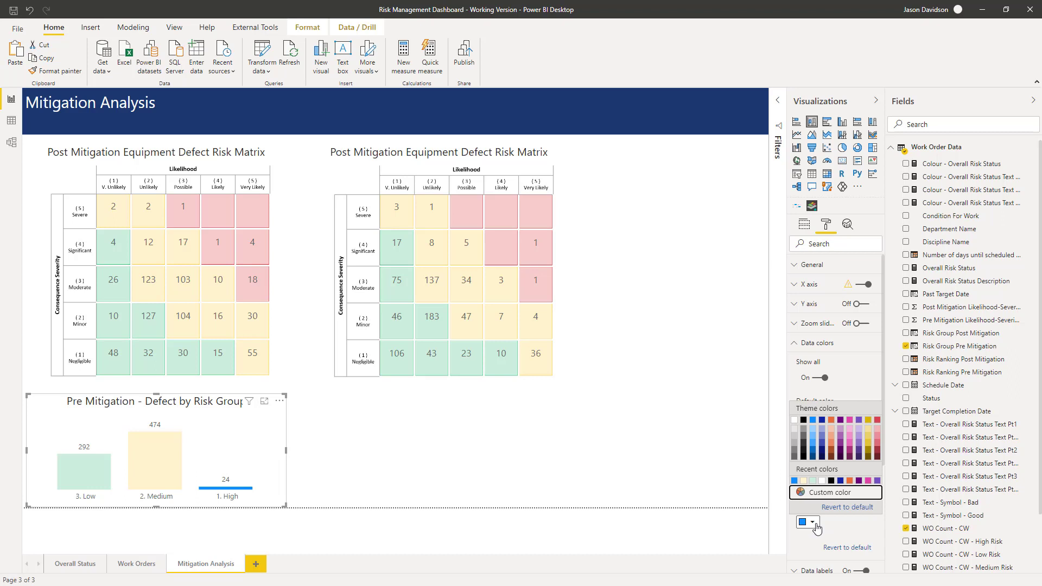
click(822, 493)
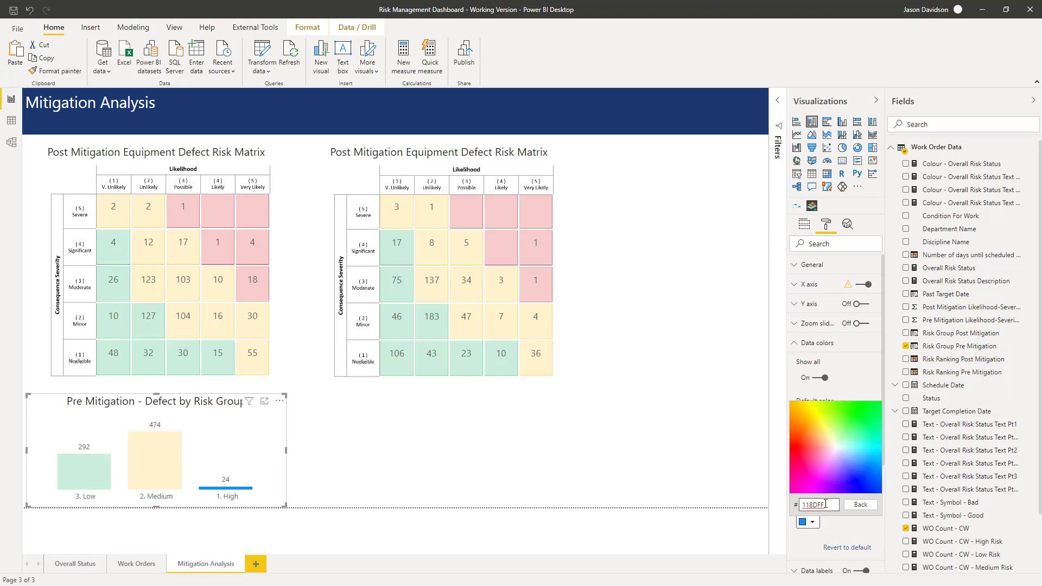
drag(826, 504, 776, 510)
text(F5CCCC)
key(Return)
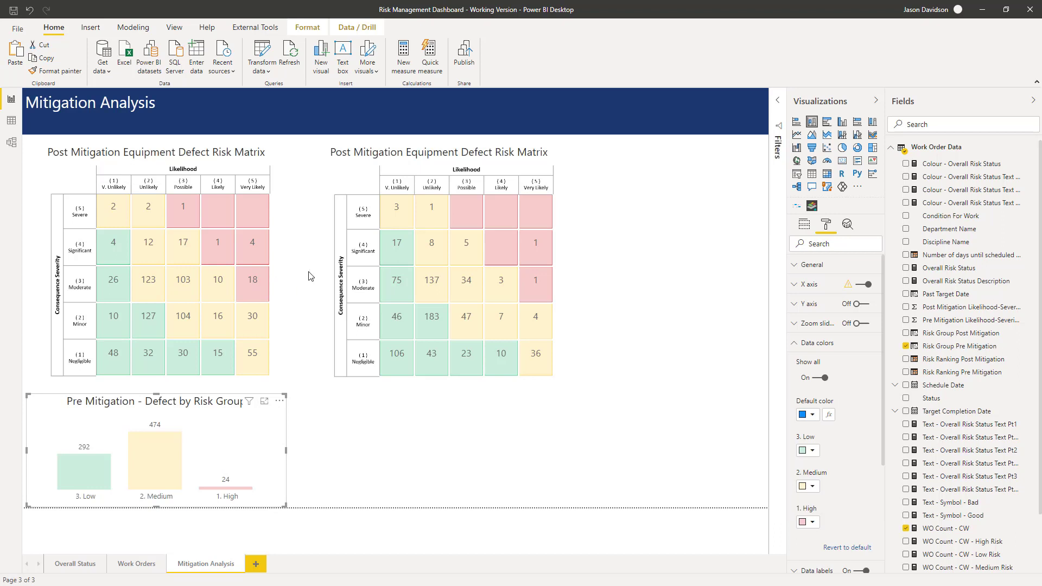
Step: Change the left matrix title's 'Post' to 'Pre', making it 'Pre Mitigation Equipment Defect Risk Matrix'
click(314, 322)
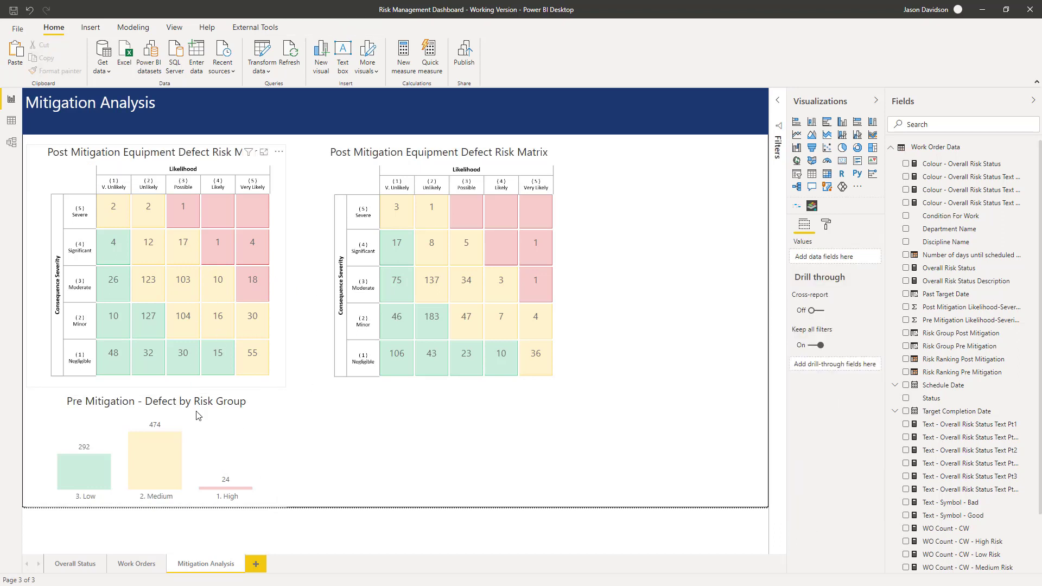
click(261, 182)
click(827, 225)
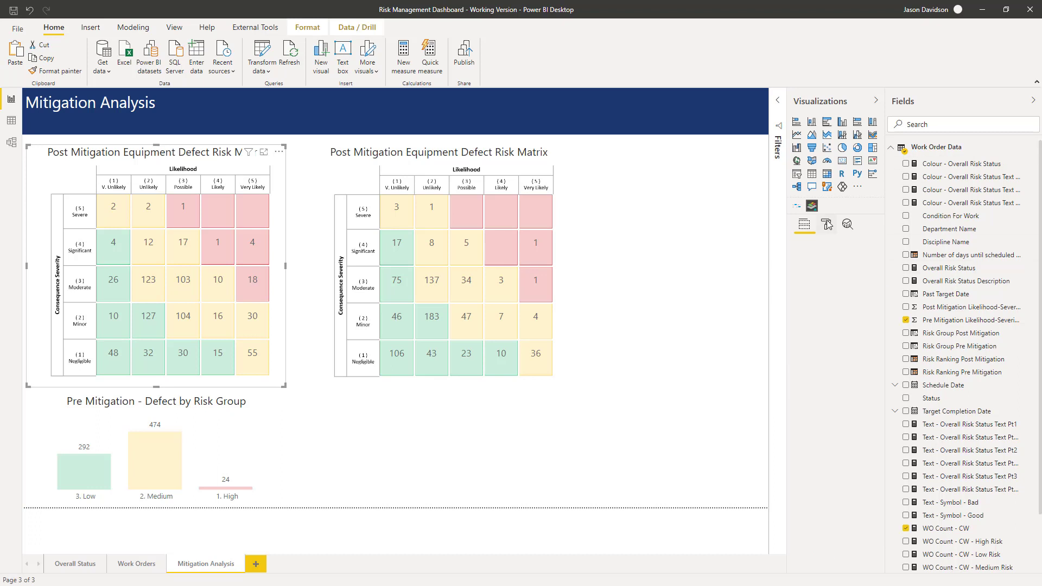
click(807, 422)
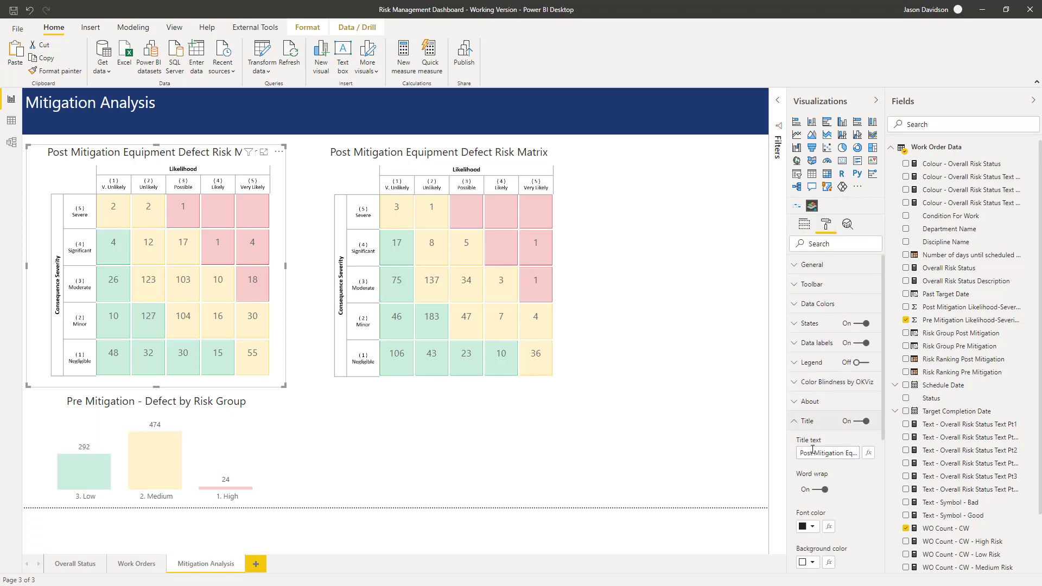
double_click(813, 452)
text(Pre)
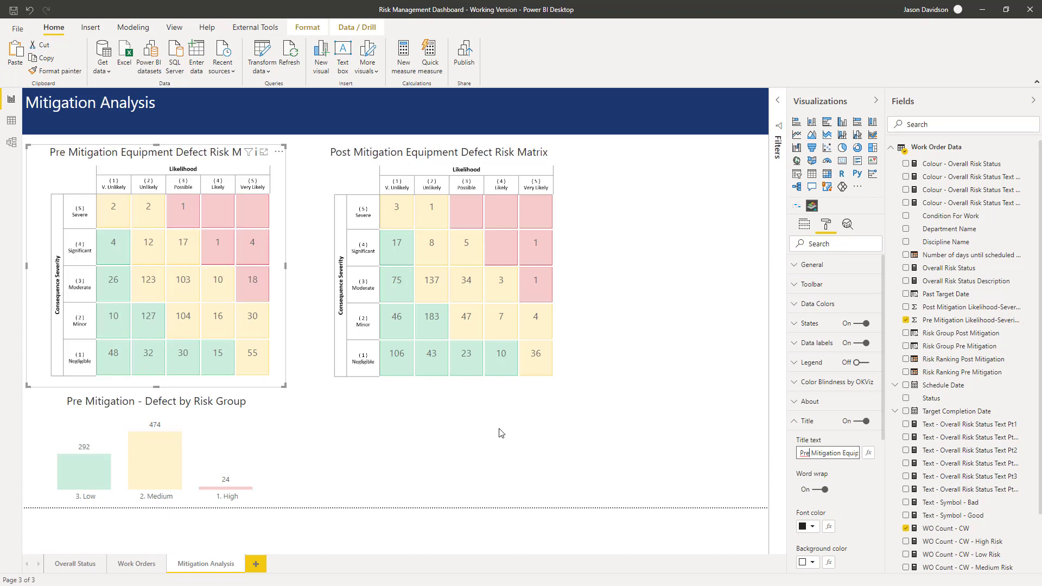
Step: Copy the Pre Mitigation column chart and paste the duplicate beside the original
click(322, 406)
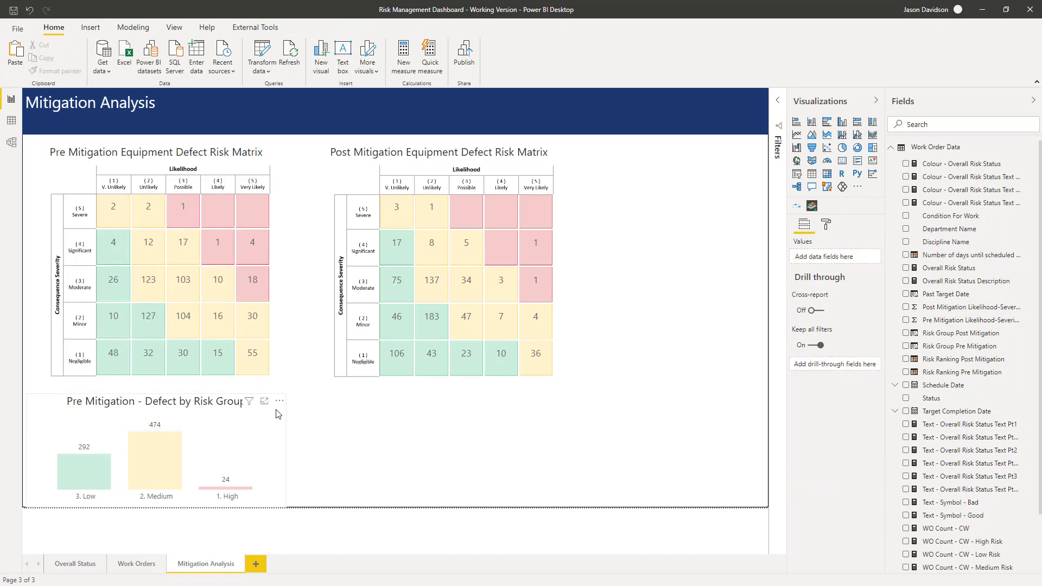
click(279, 414)
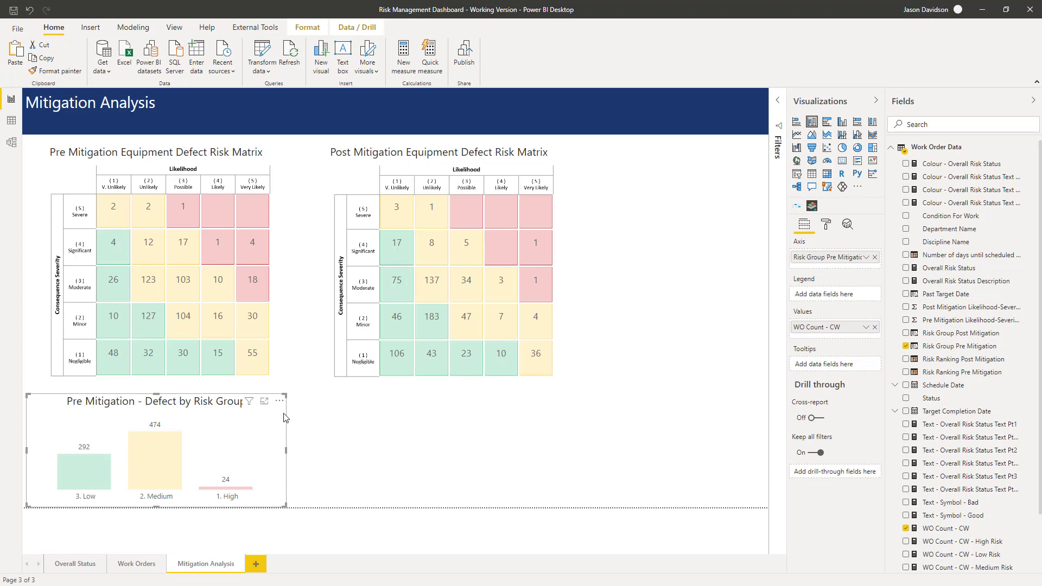
key(ctrl+c)
key(ctrl+v)
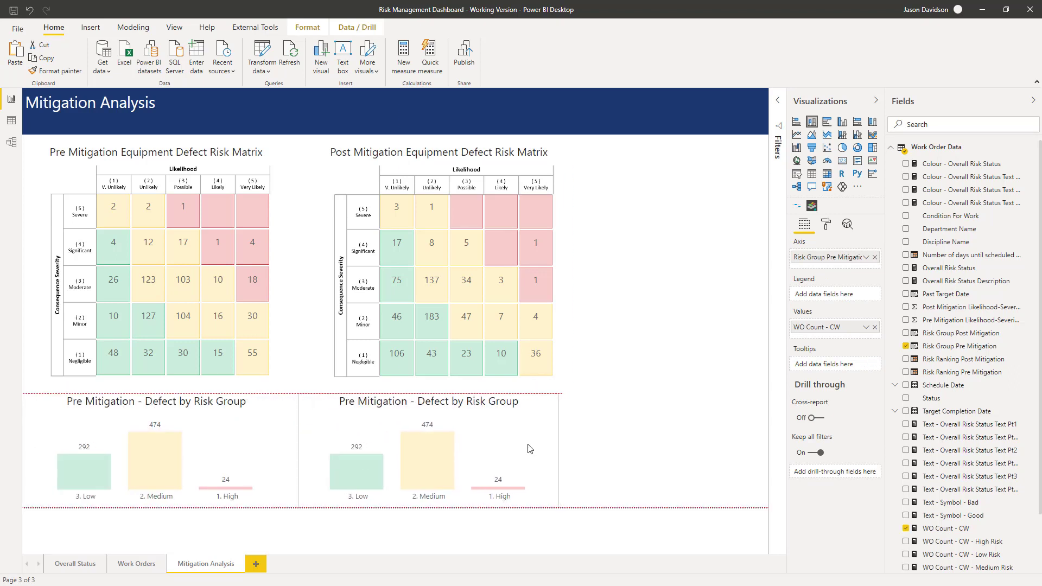
drag(530, 448, 541, 450)
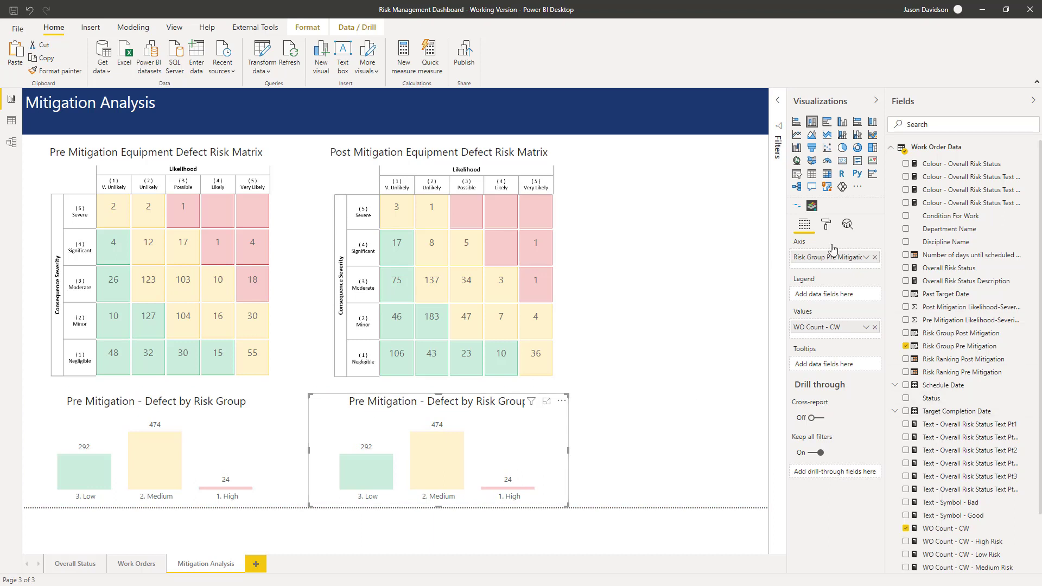
Step: Retitle the duplicate chart 'Post Mitigation - Defect by Risk Group'
click(827, 227)
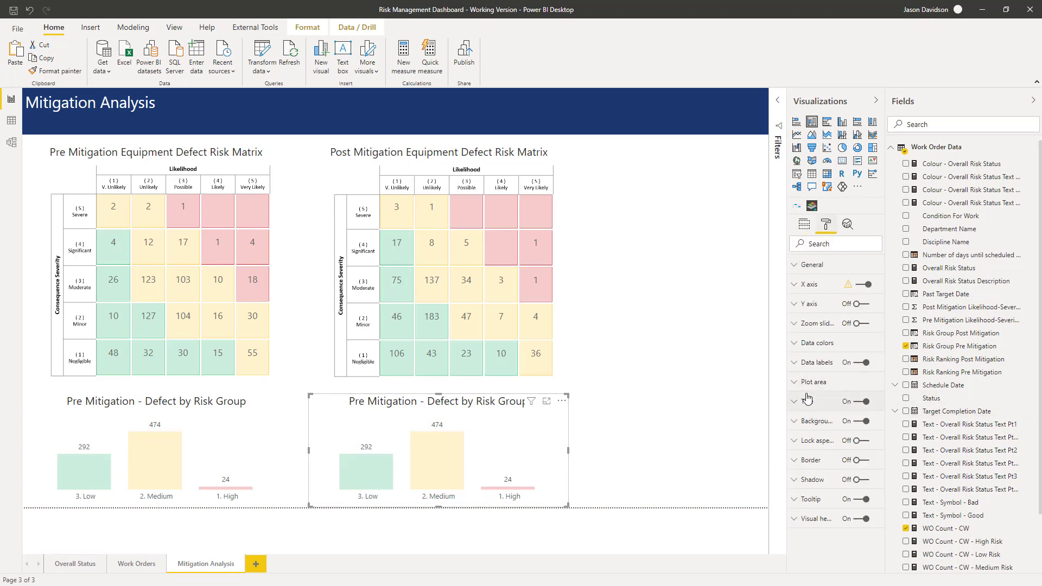
click(807, 403)
double_click(808, 436)
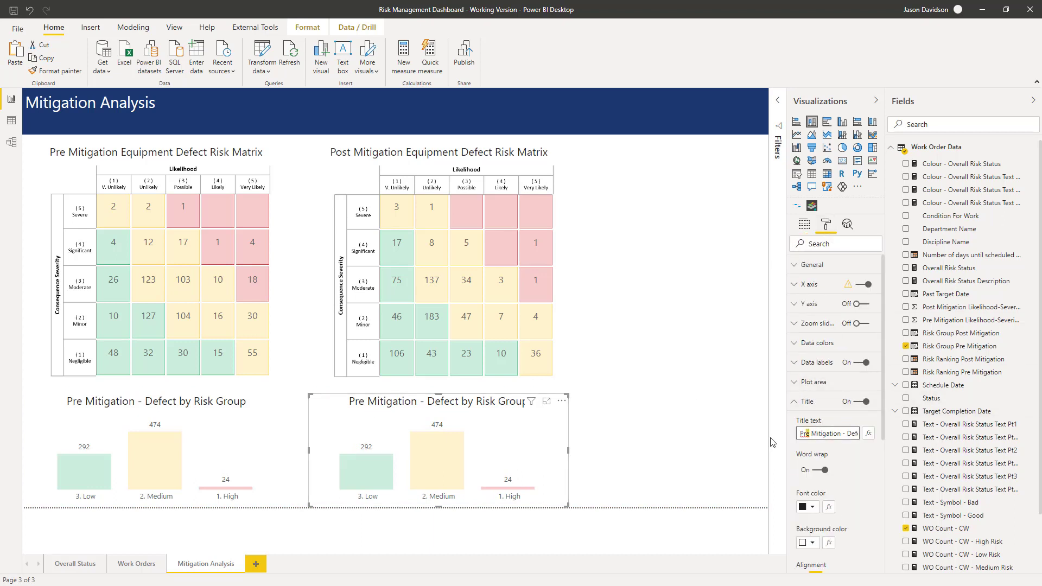
text(Post)
click(794, 404)
Step: Replace Risk Group Pre Mitigation with Risk Group Post Mitigation on the duplicate's axis
click(804, 224)
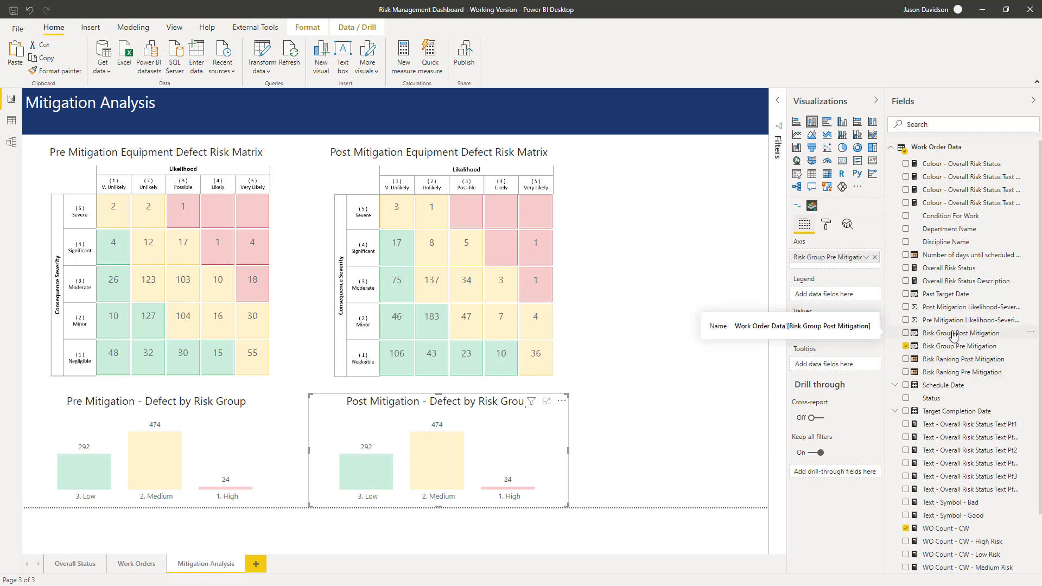
drag(944, 342, 840, 269)
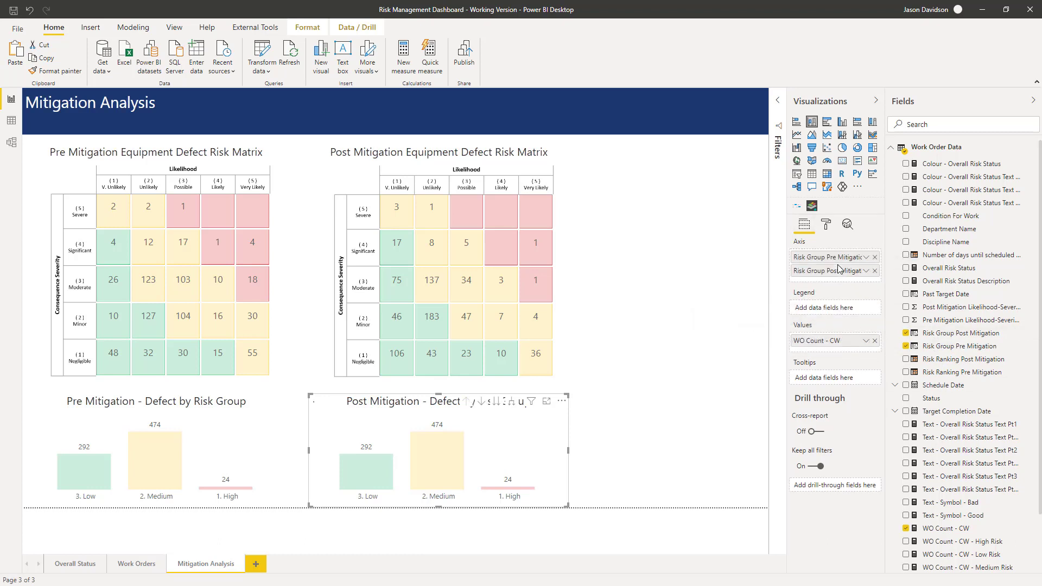
click(874, 257)
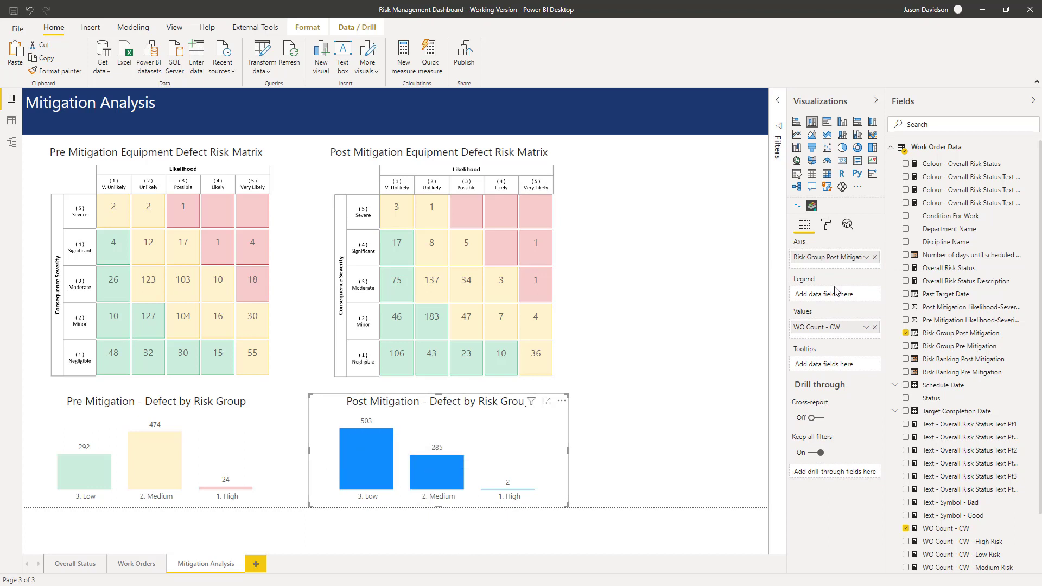
Step: Colour the Post chart's 3. Low, 2. Medium and 1. High columns light green, yellow and pink
click(826, 225)
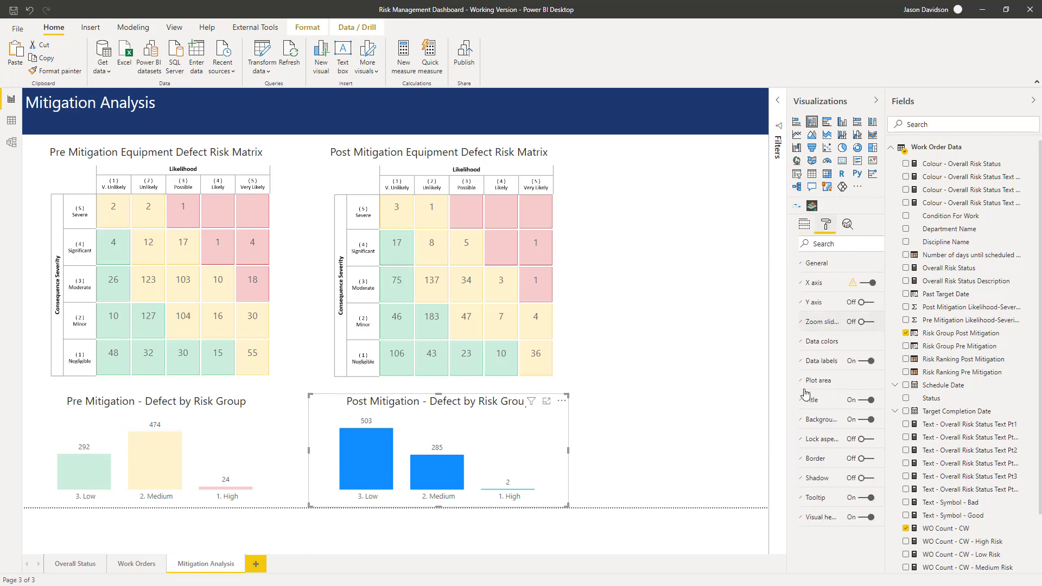
click(807, 342)
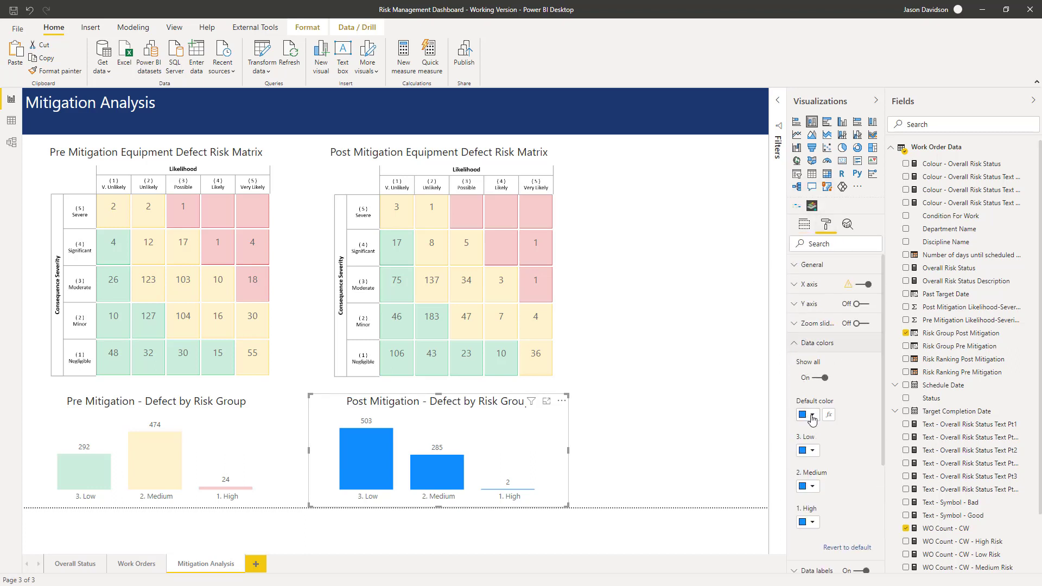
click(811, 451)
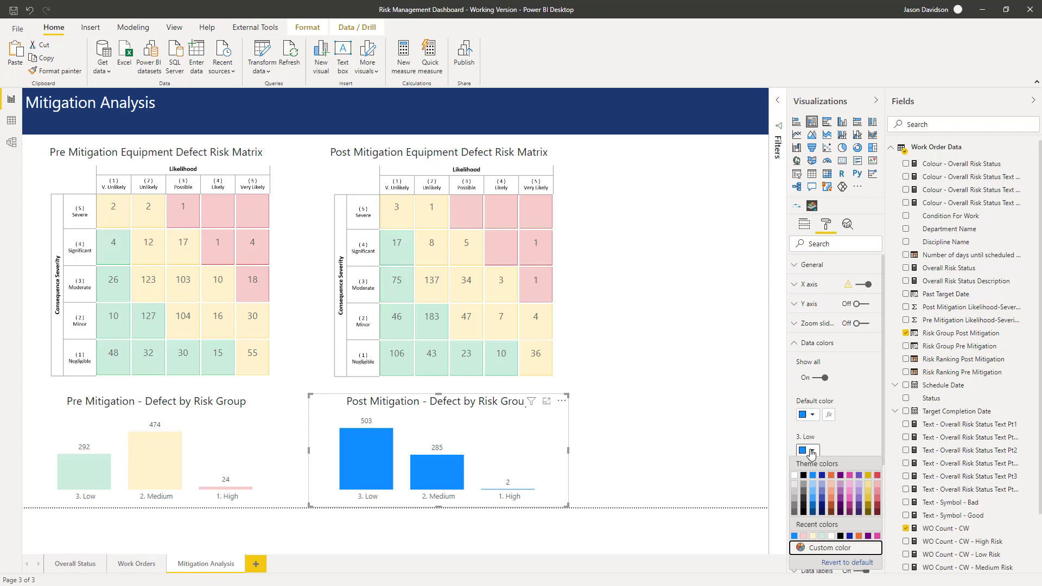
click(821, 535)
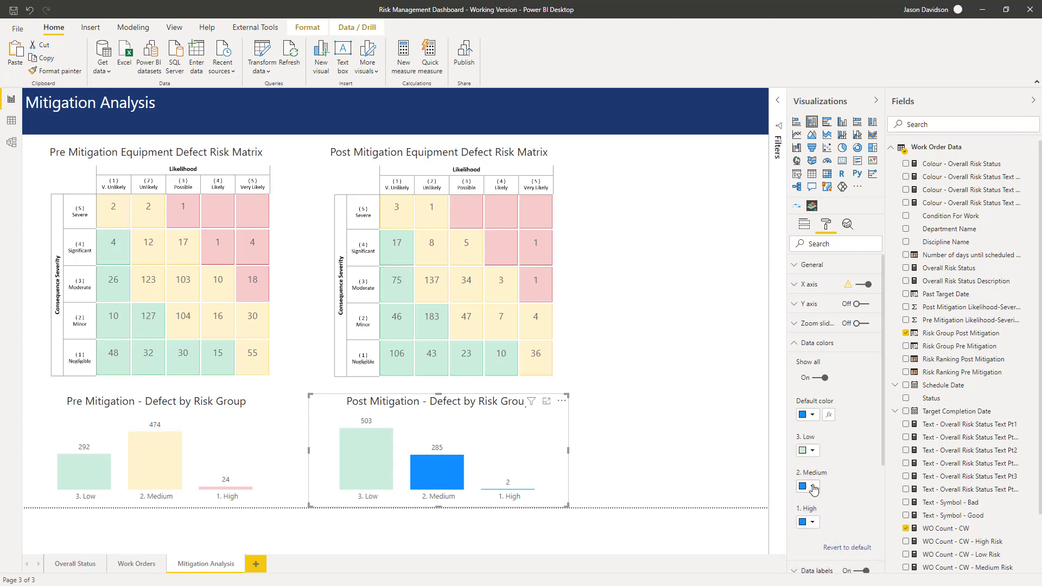
click(814, 489)
click(825, 447)
click(812, 522)
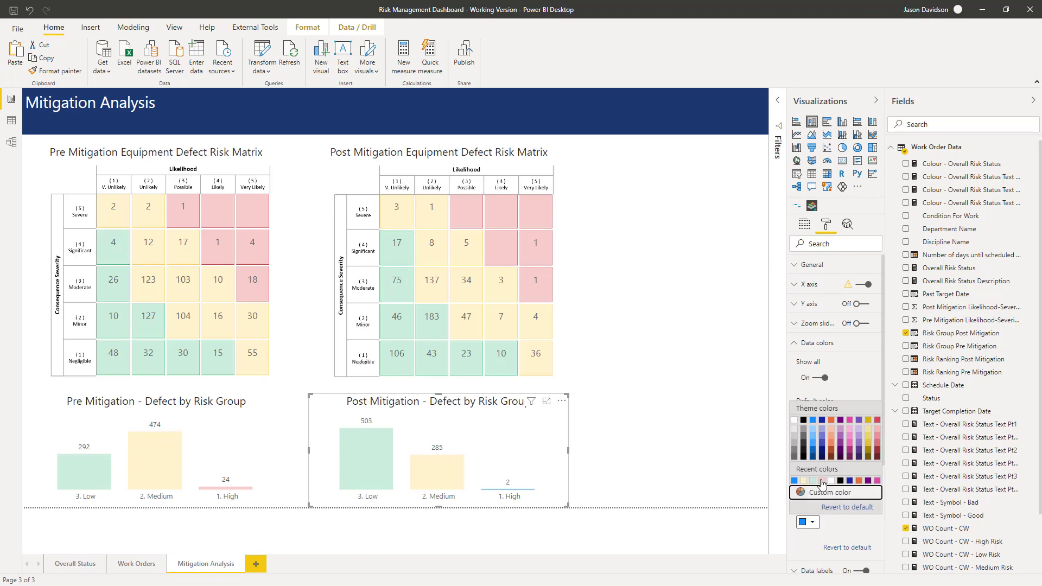
click(818, 481)
click(657, 387)
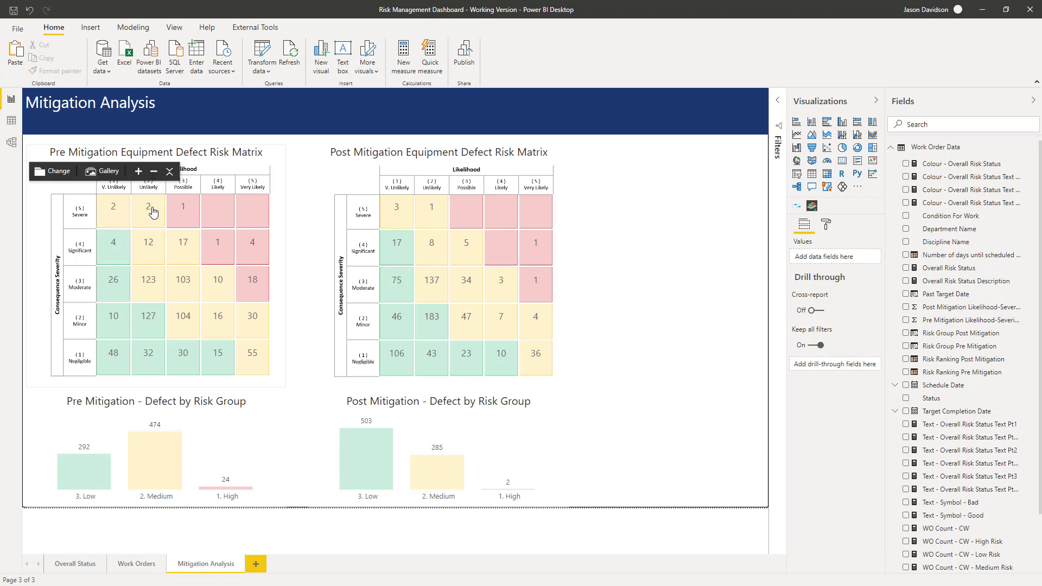
click(151, 472)
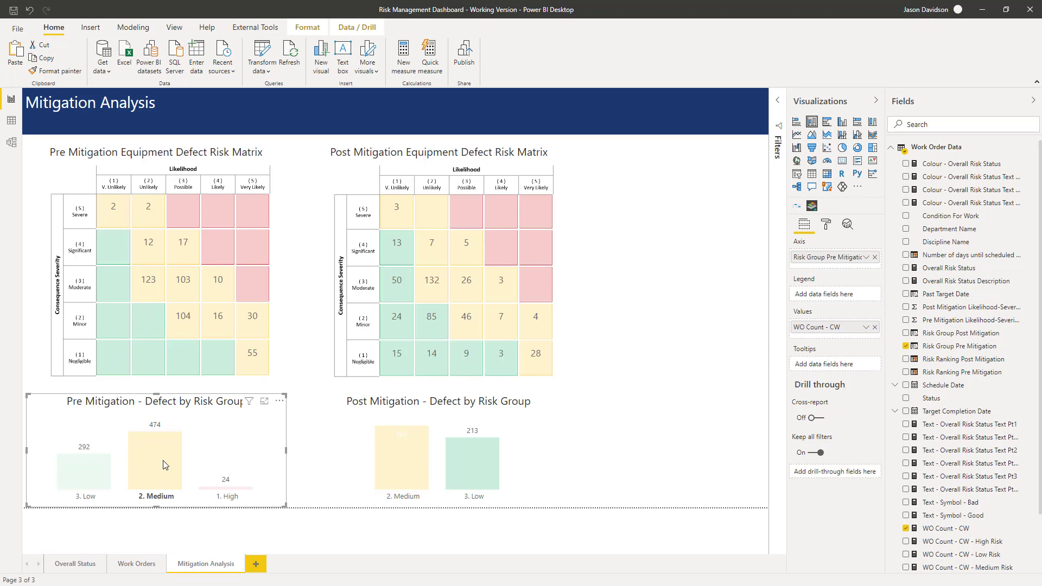
mouse_move(165, 465)
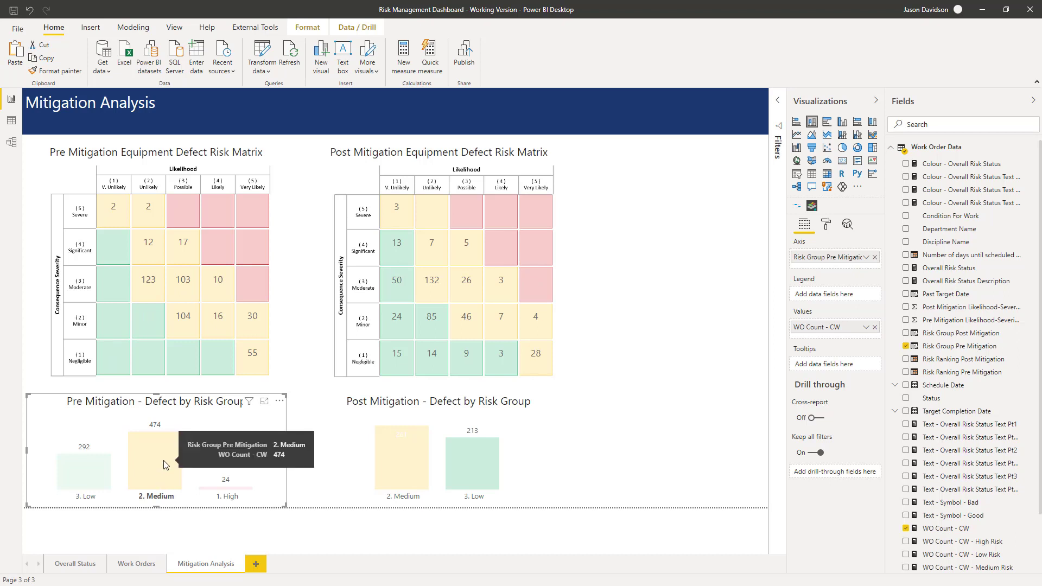
click(165, 466)
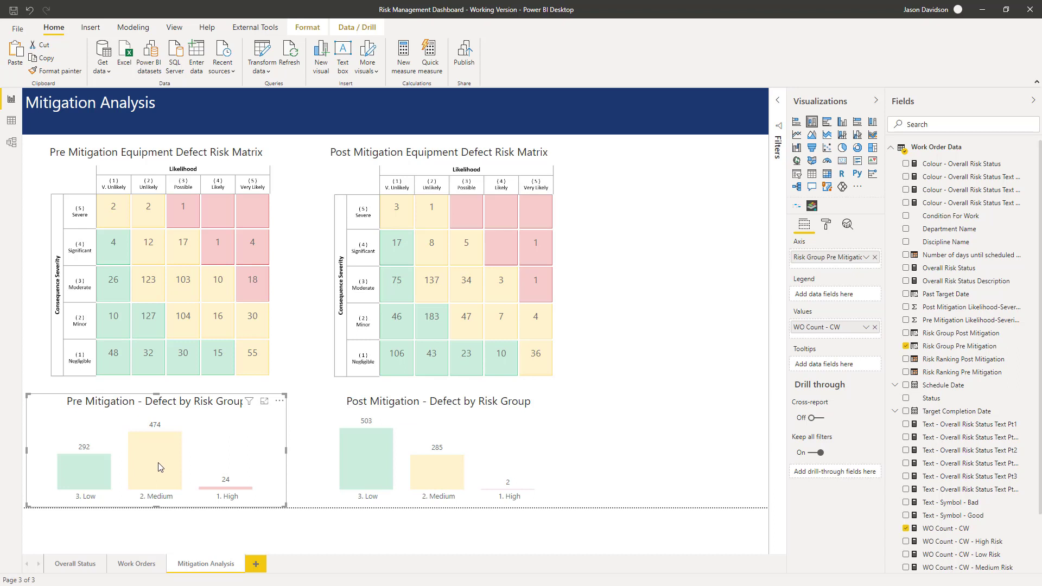
click(161, 467)
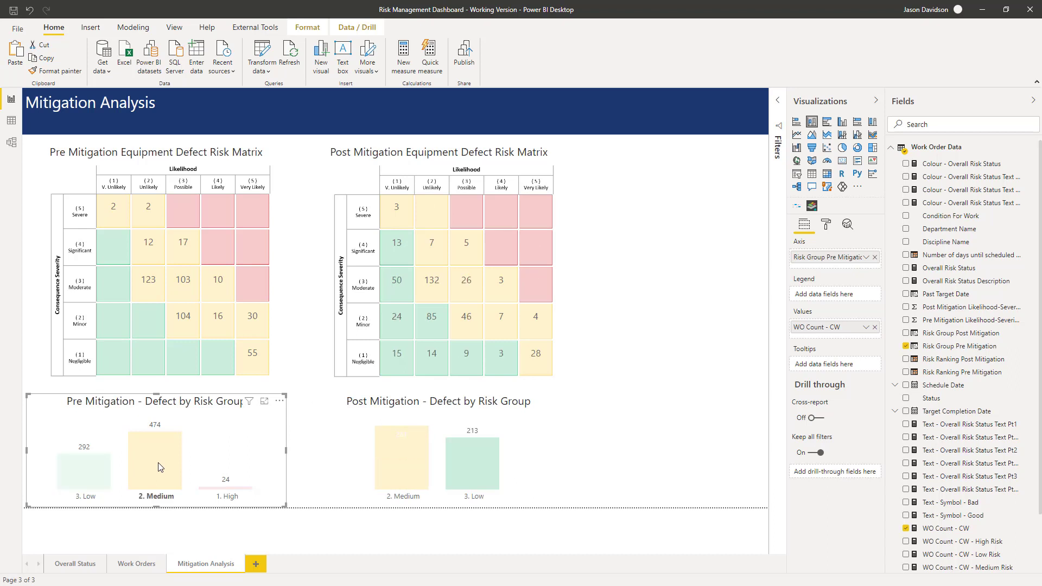
click(158, 465)
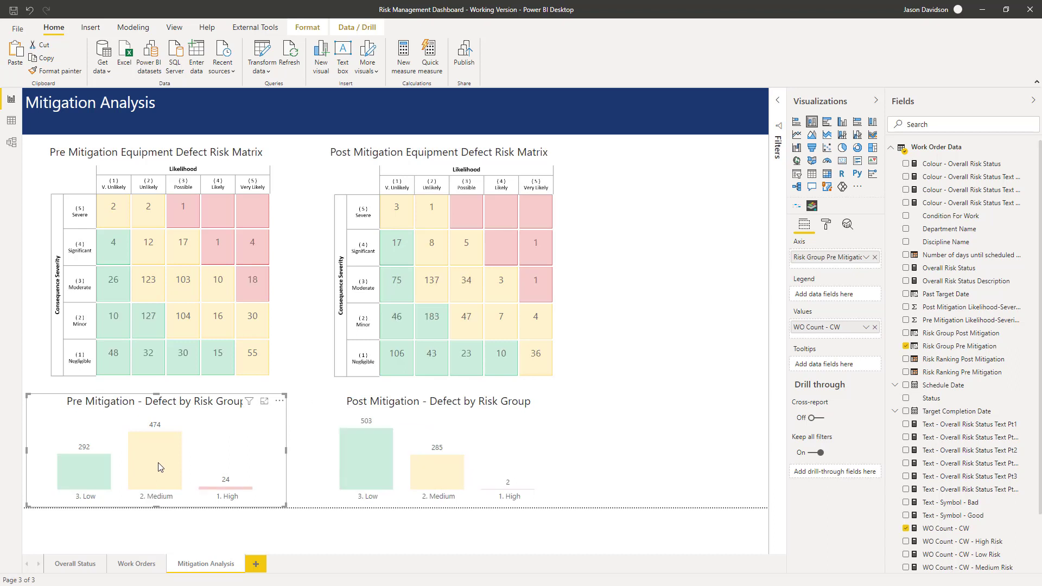
click(300, 368)
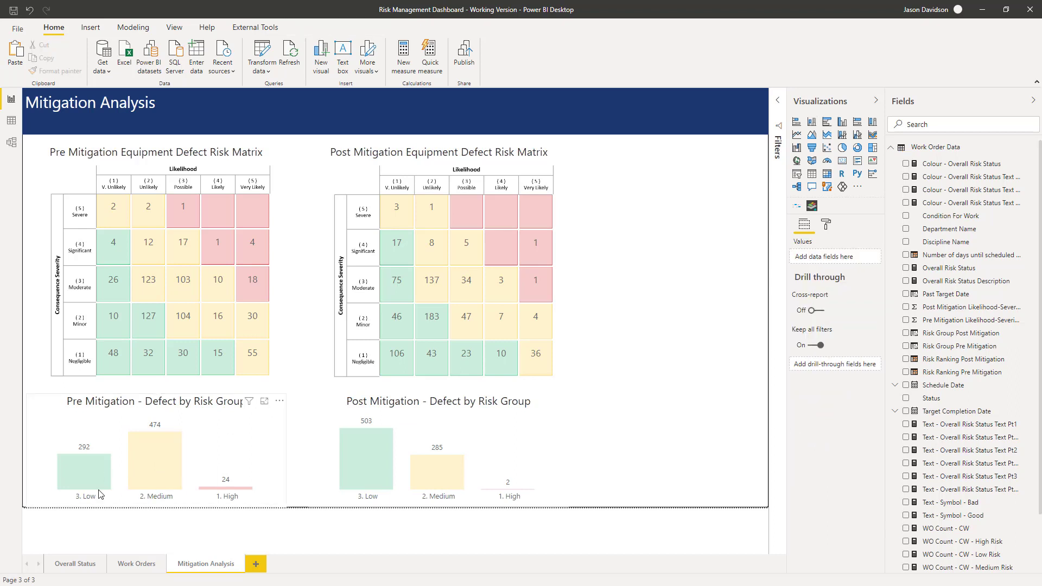
mouse_move(378, 433)
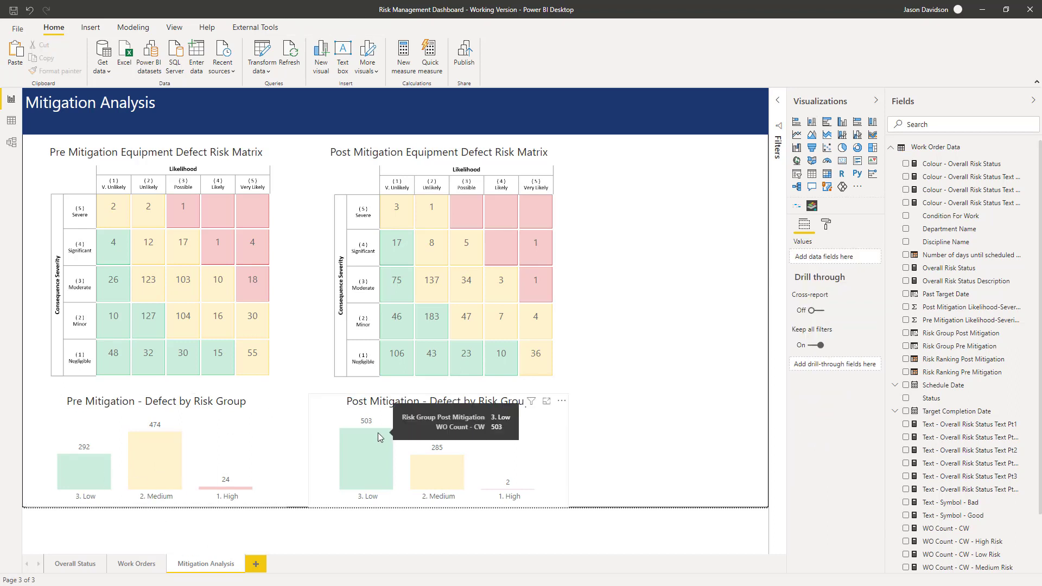